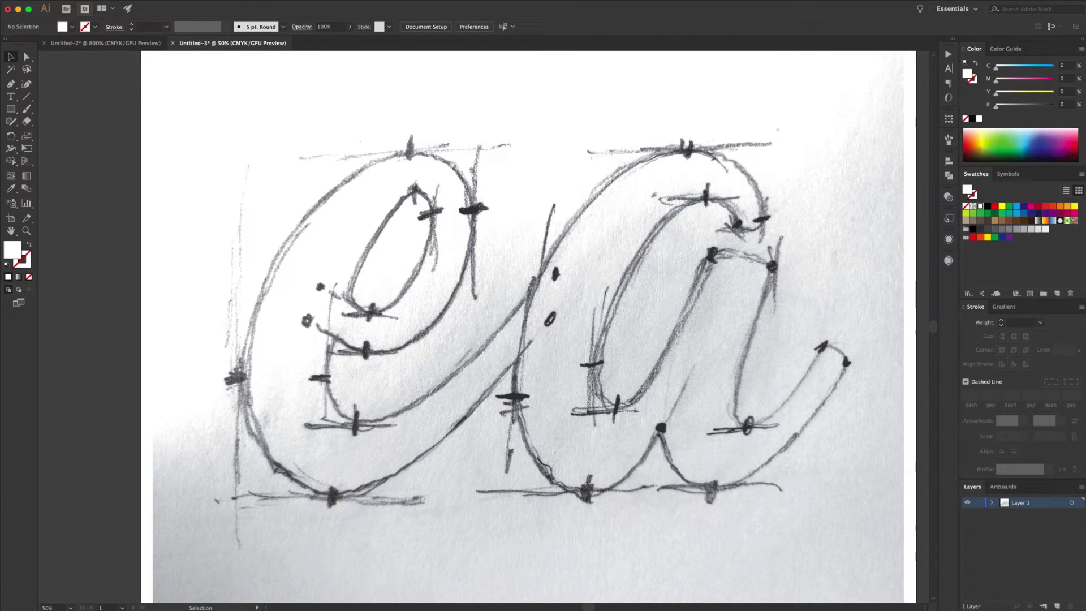
Select the pencil sketch image on the artboard.
{"action": "left_click", "coordinate": [96, 0]}
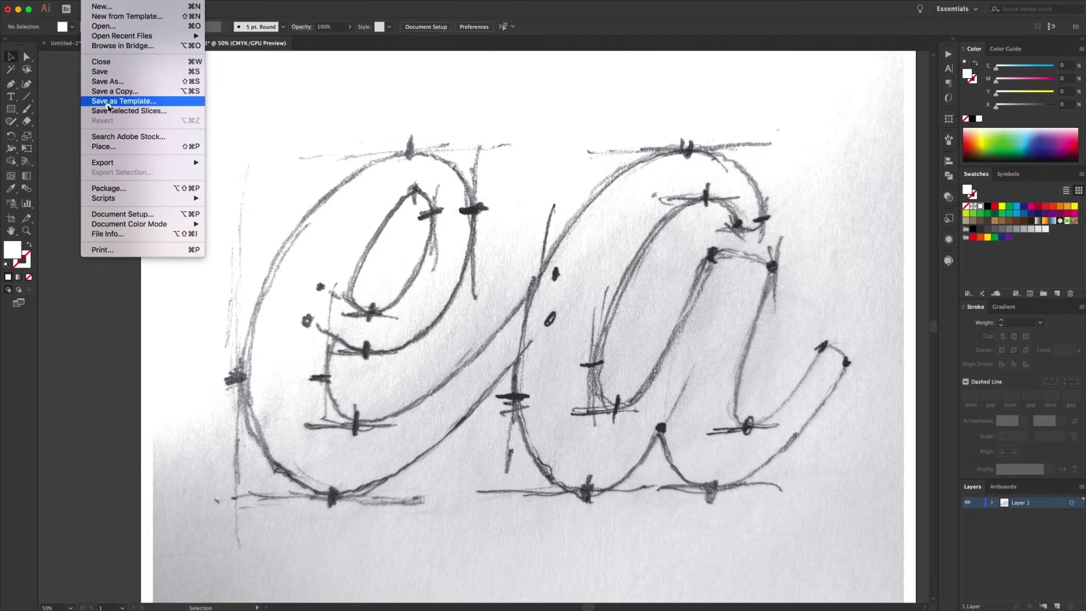
{"action": "left_click", "coordinate": [280, 166]}
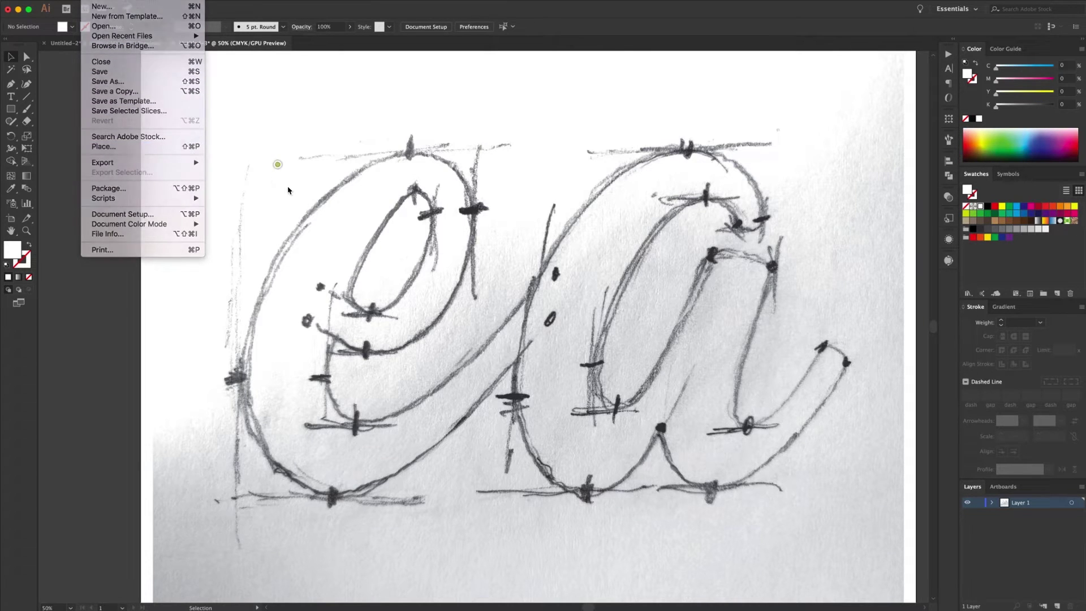
{"action": "left_click_drag", "start_coordinate": [686, 323], "coordinate": [690, 320]}
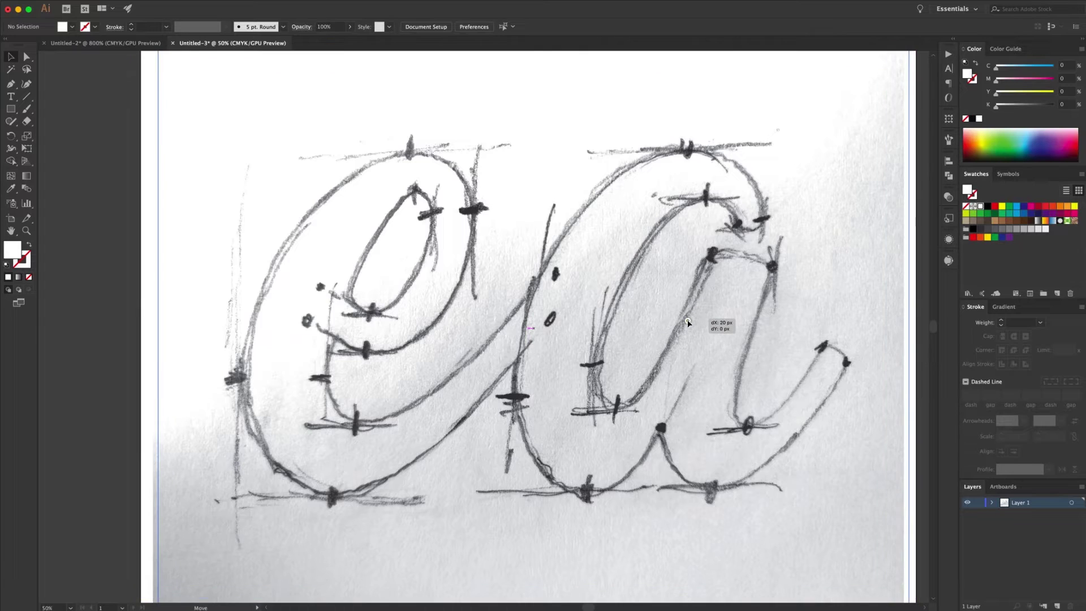
Lock Layer 1, dim its images to 50%, and add a new Layer 2 above it.
{"action": "double_click", "coordinate": [1043, 504]}
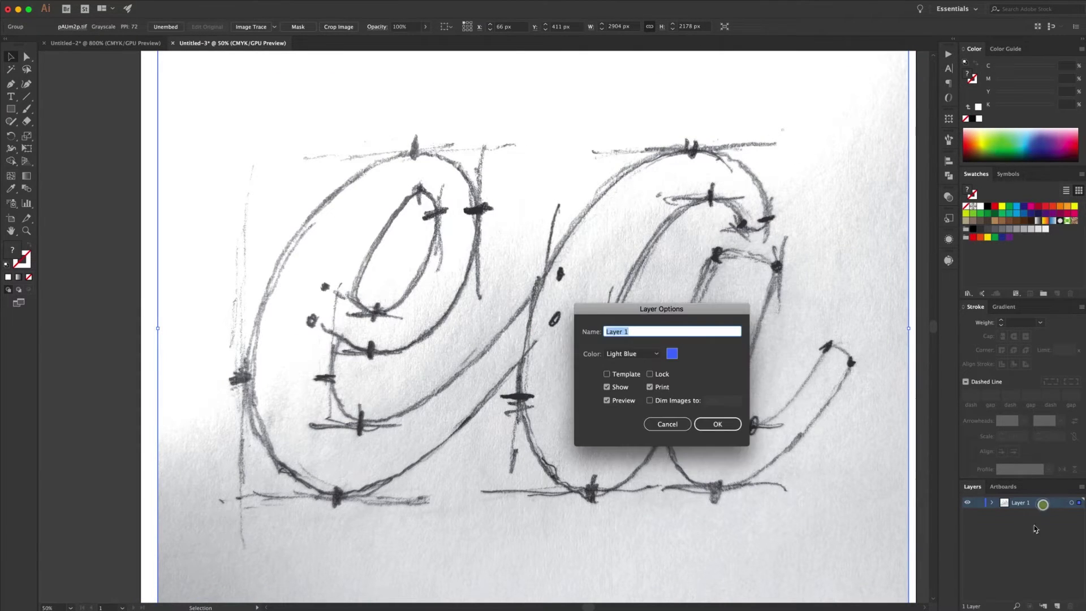
{"action": "left_click", "coordinate": [651, 401]}
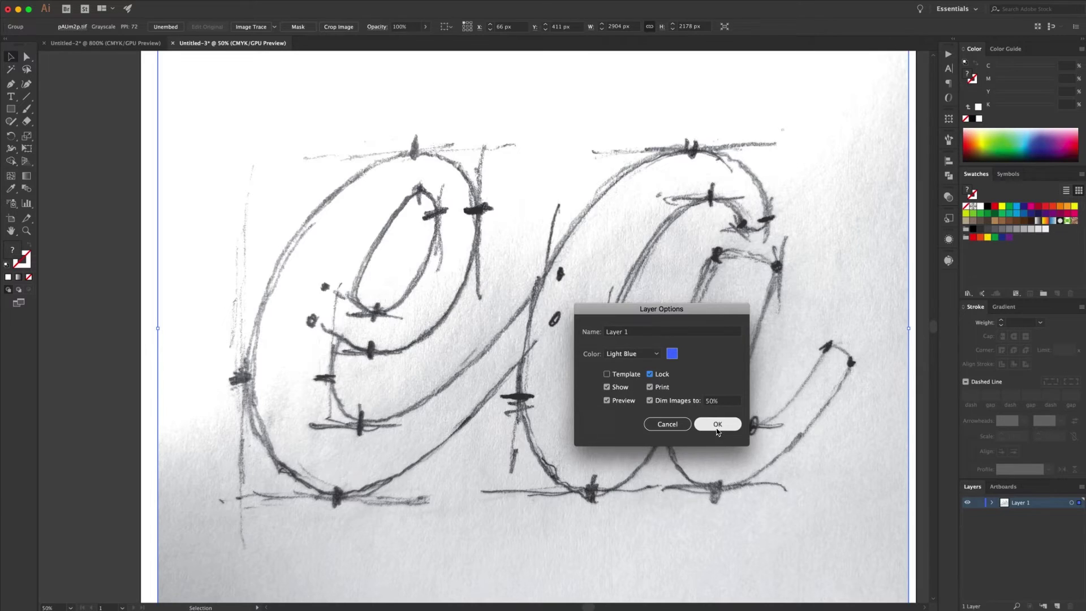
{"action": "left_click", "coordinate": [717, 424]}
{"action": "left_click", "coordinate": [1058, 606]}
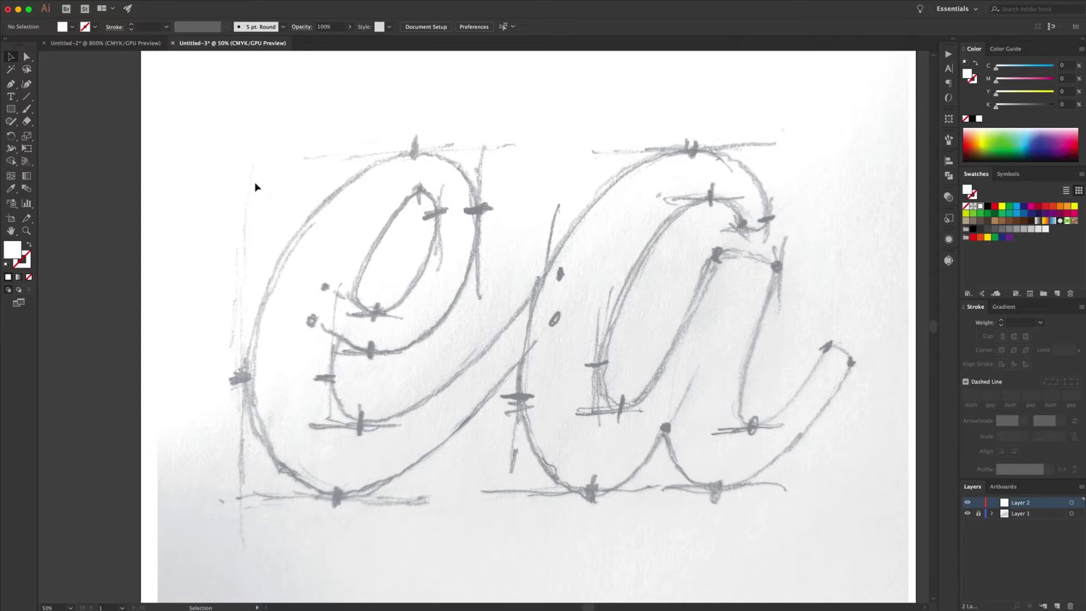
Switch to the Pen tool with fill set to None and a 3 pt magenta stroke.
{"action": "key", "text": "p"}
{"action": "left_click", "coordinate": [965, 206]}
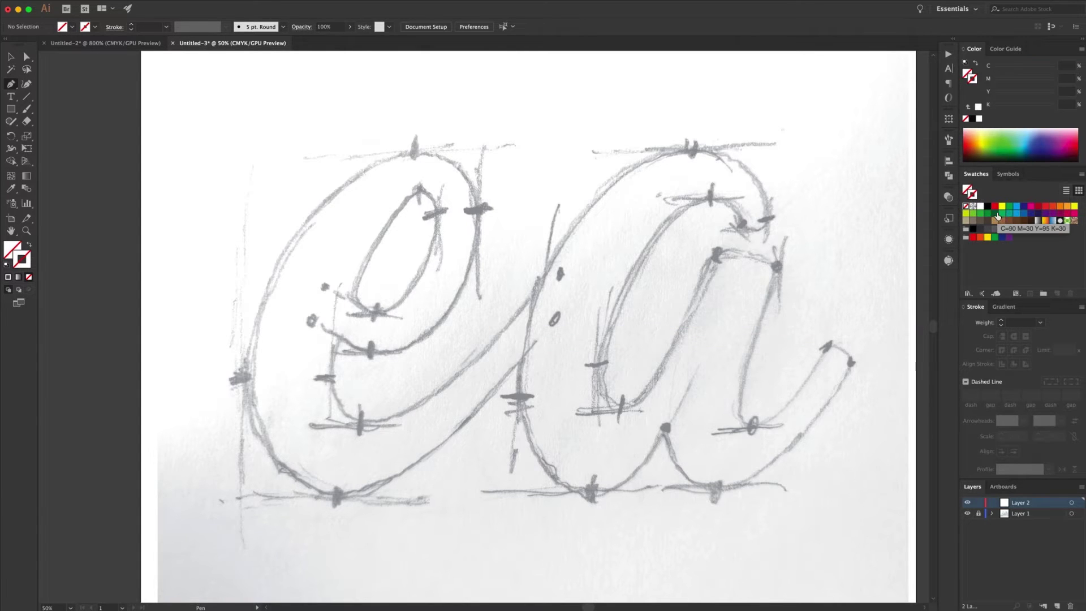
{"action": "left_click", "coordinate": [1032, 207]}
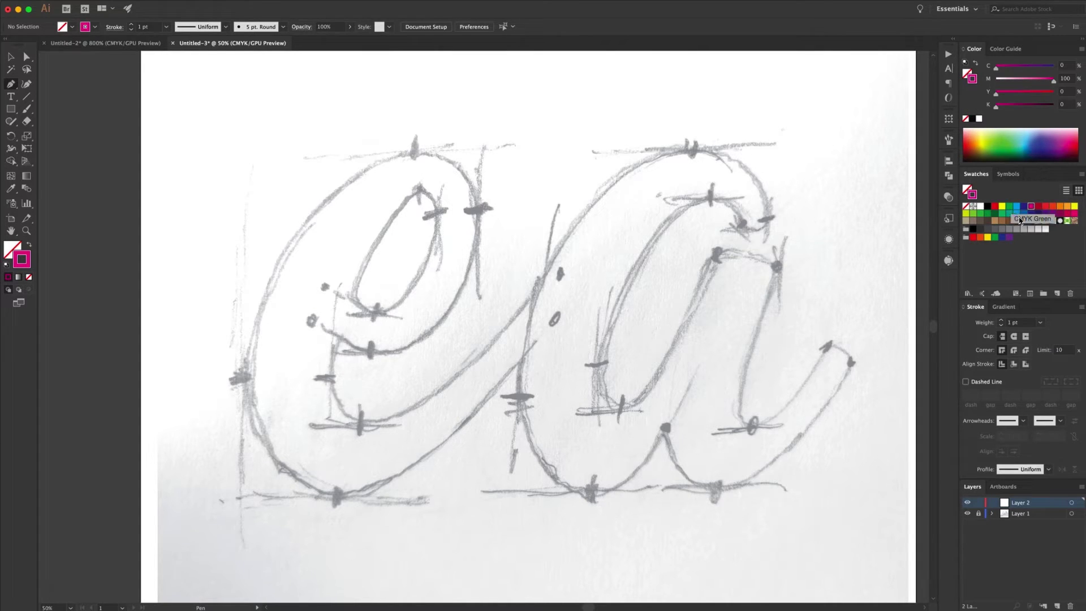
{"action": "left_click", "coordinate": [1040, 324]}
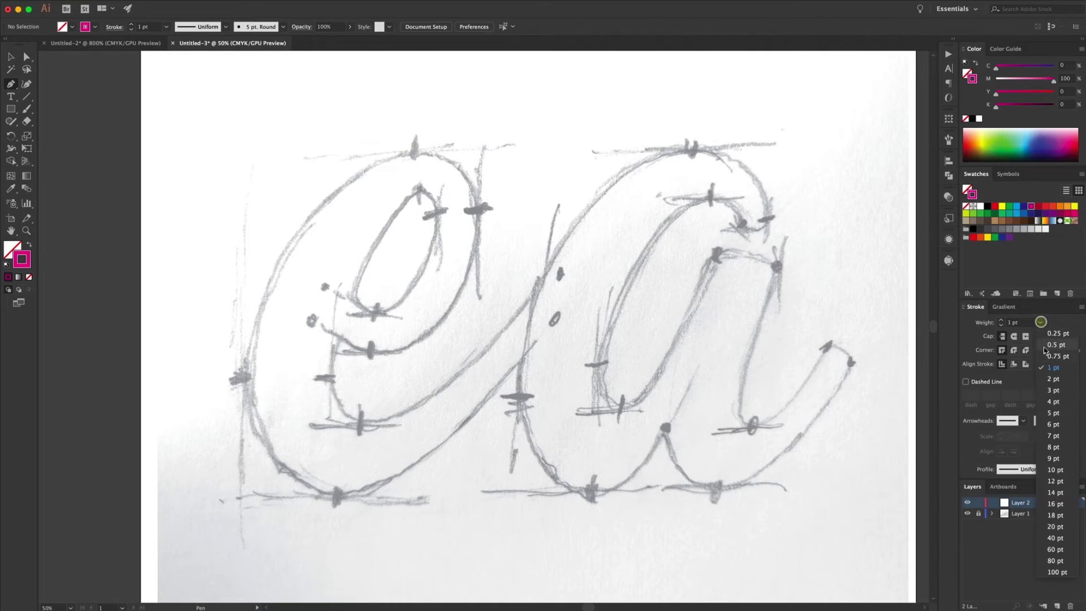
{"action": "left_click", "coordinate": [1056, 390]}
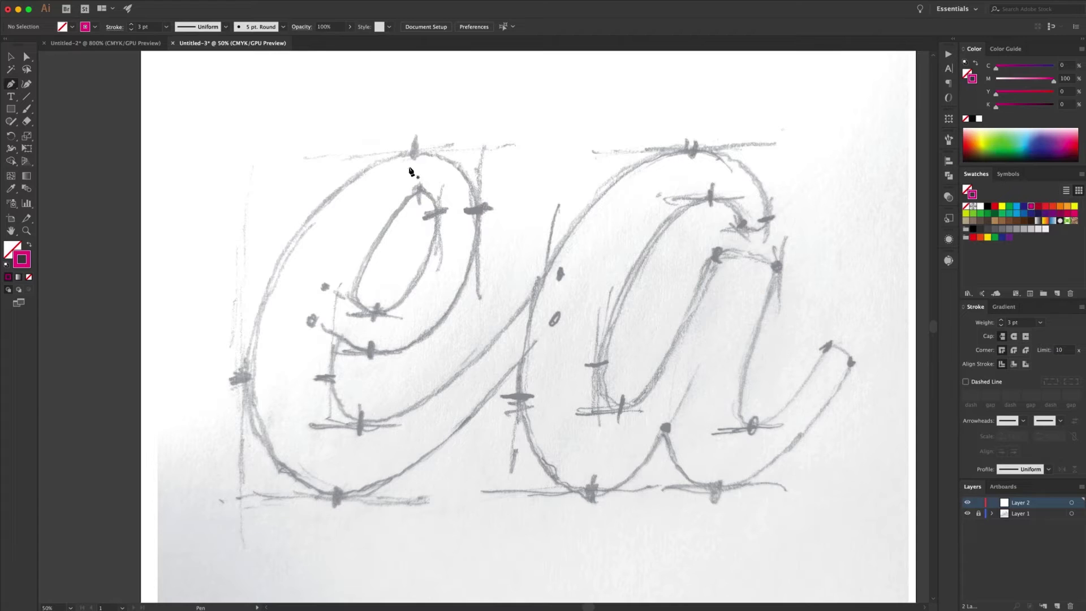
{"action": "left_click", "coordinate": [190, 1]}
{"action": "mouse_move", "coordinate": [252, 1]}
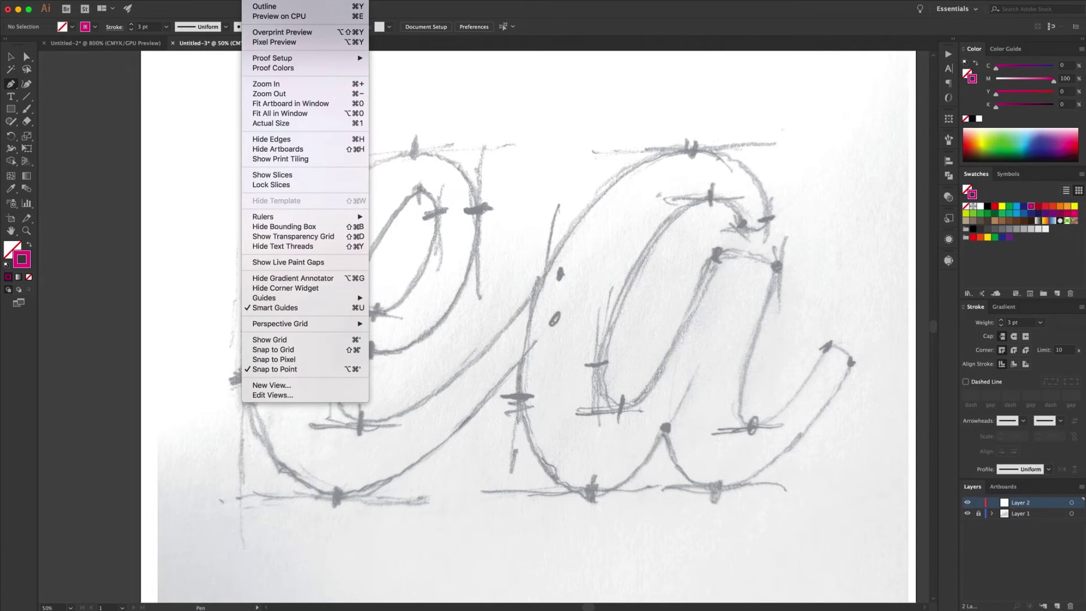
{"action": "left_click", "coordinate": [493, 350]}
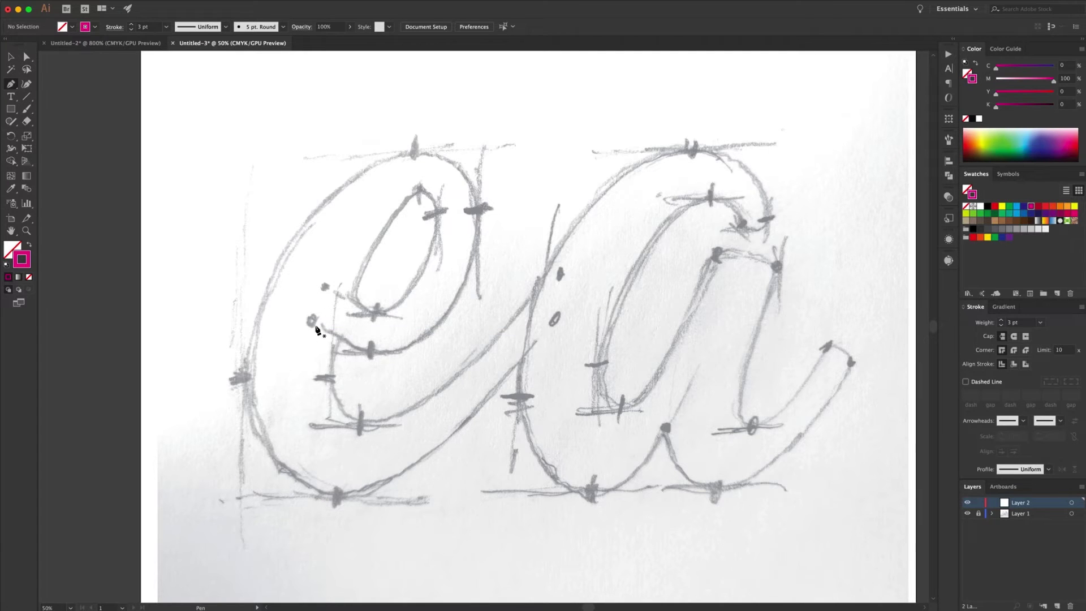
Pen-trace the e's outer contour from the crossbar around to the connecting stroke's tip.
{"action": "left_click", "coordinate": [310, 321]}
{"action": "left_click_drag", "start_coordinate": [369, 354], "coordinate": [394, 357]}
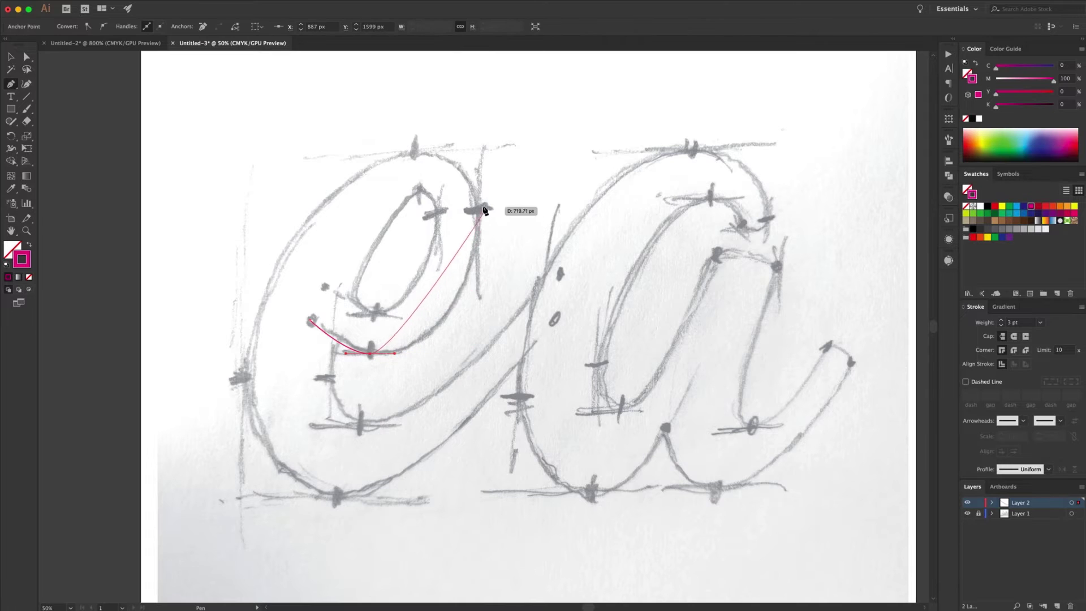
{"action": "mouse_move", "coordinate": [478, 211]}
{"action": "left_mouse_down"}
{"action": "mouse_move", "coordinate": [436, 167]}
{"action": "mouse_move", "coordinate": [375, 149]}
{"action": "left_mouse_up"}
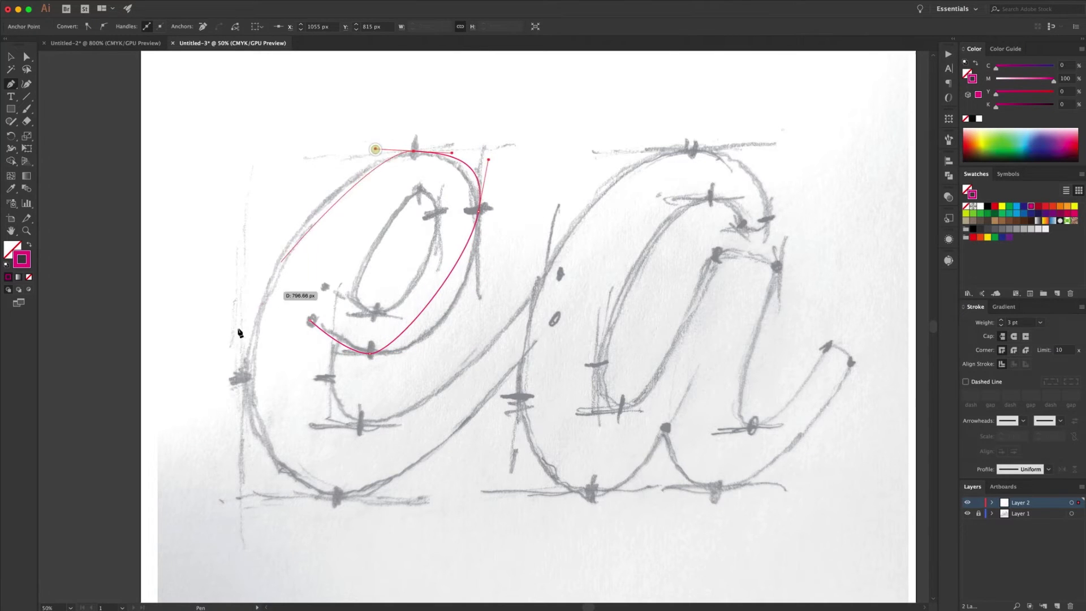
{"action": "left_click_drag", "start_coordinate": [244, 374], "coordinate": [236, 437]}
{"action": "left_click_drag", "start_coordinate": [338, 495], "coordinate": [386, 494]}
{"action": "left_click", "coordinate": [558, 322]}
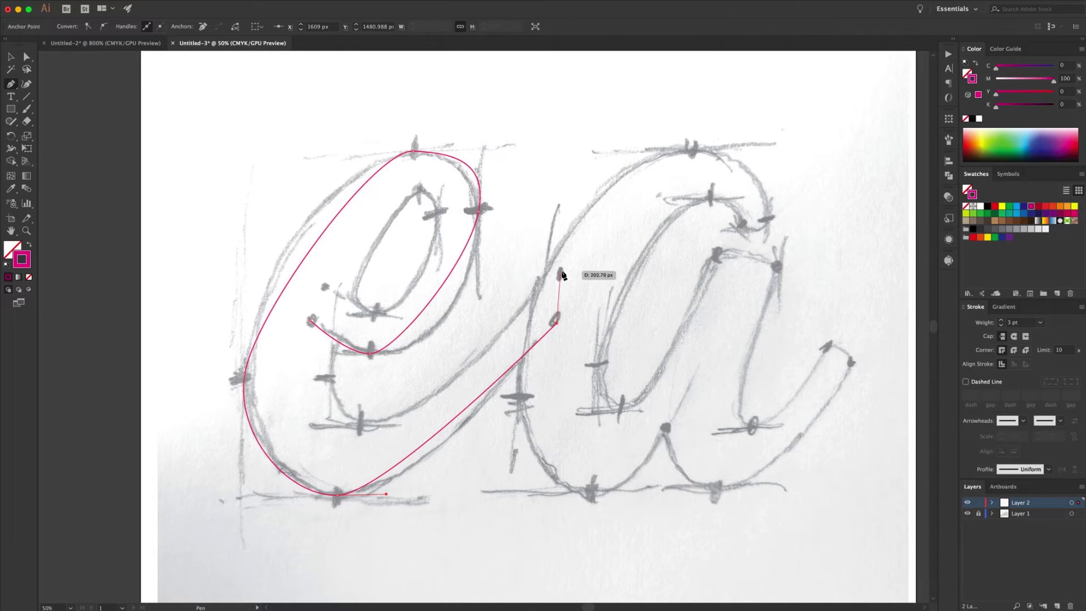
{"action": "left_click", "coordinate": [562, 272]}
Trace back down the connecting stroke and around the e's inner loop, closing at the start.
{"action": "left_click", "coordinate": [360, 423]}
{"action": "left_click", "coordinate": [329, 407]}
{"action": "left_click", "coordinate": [336, 351]}
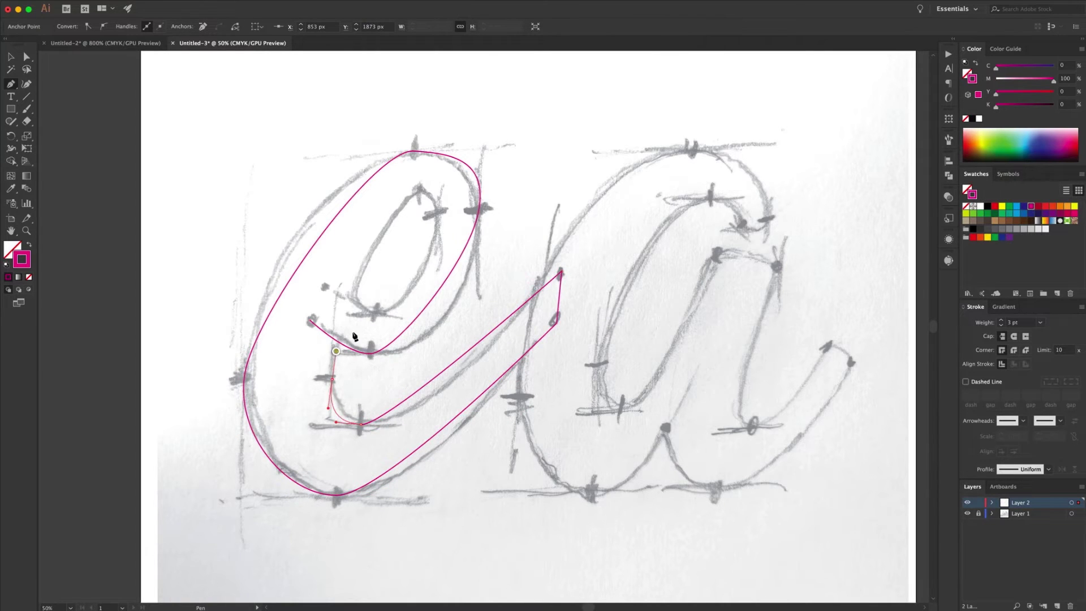
{"action": "left_click_drag", "start_coordinate": [416, 195], "coordinate": [435, 234]}
{"action": "left_click_drag", "start_coordinate": [376, 314], "coordinate": [352, 309]}
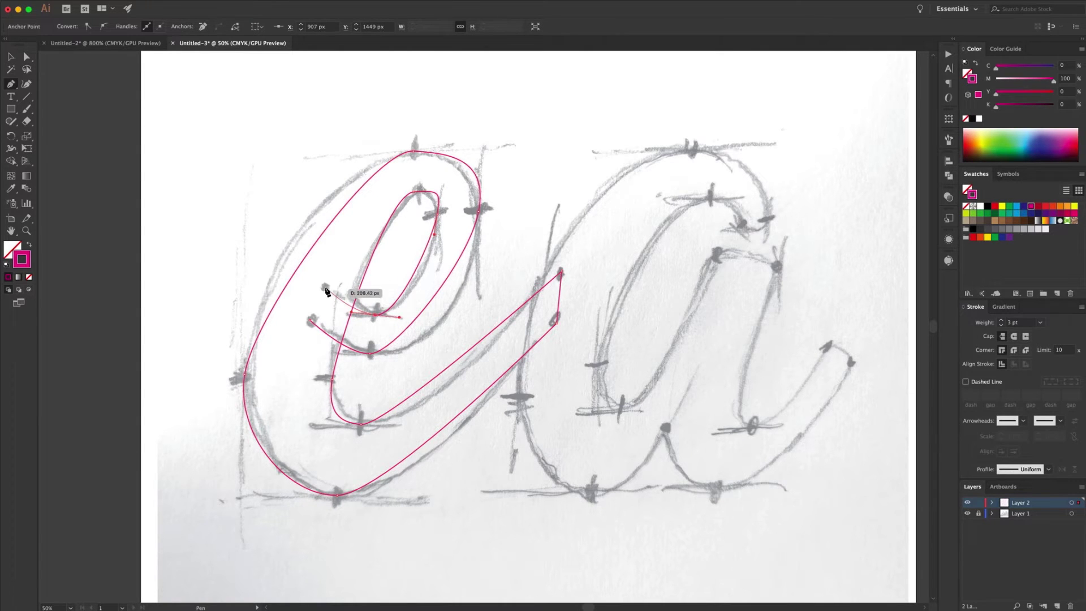
{"action": "left_click", "coordinate": [326, 287]}
{"action": "left_click", "coordinate": [310, 321]}
{"action": "left_click", "coordinate": [344, 352]}
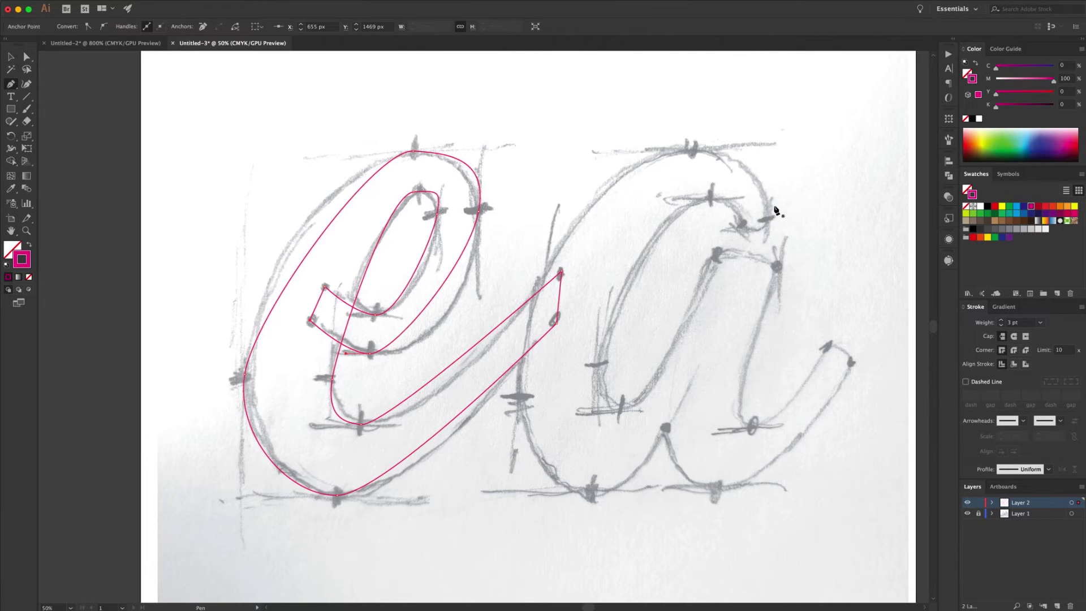
Trace the a's left side, bottom, inner join, tail and right stroke with smooth anchors.
{"action": "left_click_drag", "start_coordinate": [689, 151], "coordinate": [634, 149]}
{"action": "left_click_drag", "start_coordinate": [519, 393], "coordinate": [524, 461]}
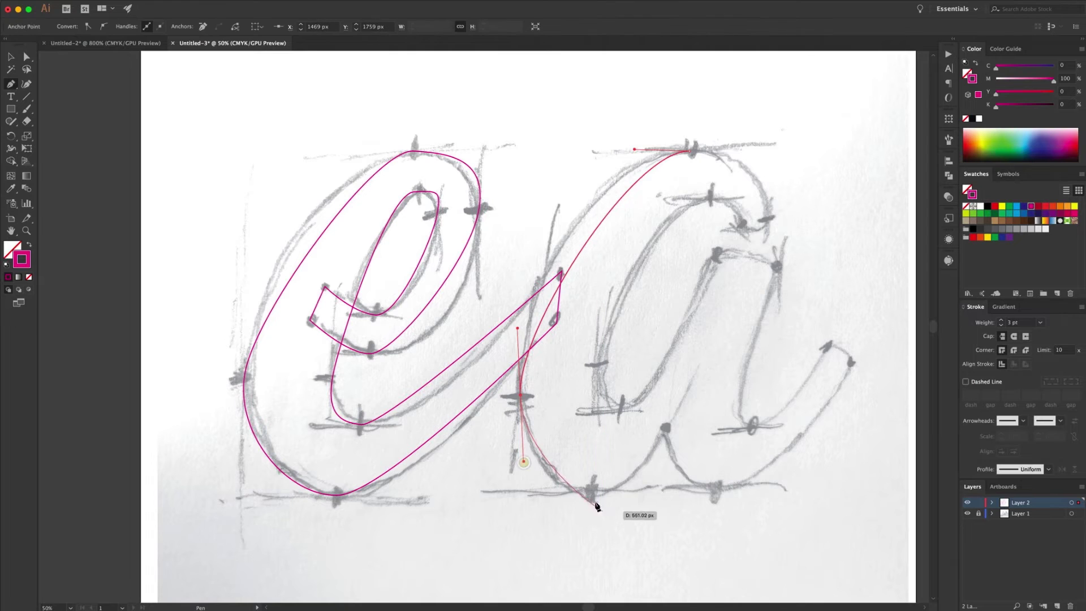
{"action": "left_click_drag", "start_coordinate": [602, 494], "coordinate": [637, 486]}
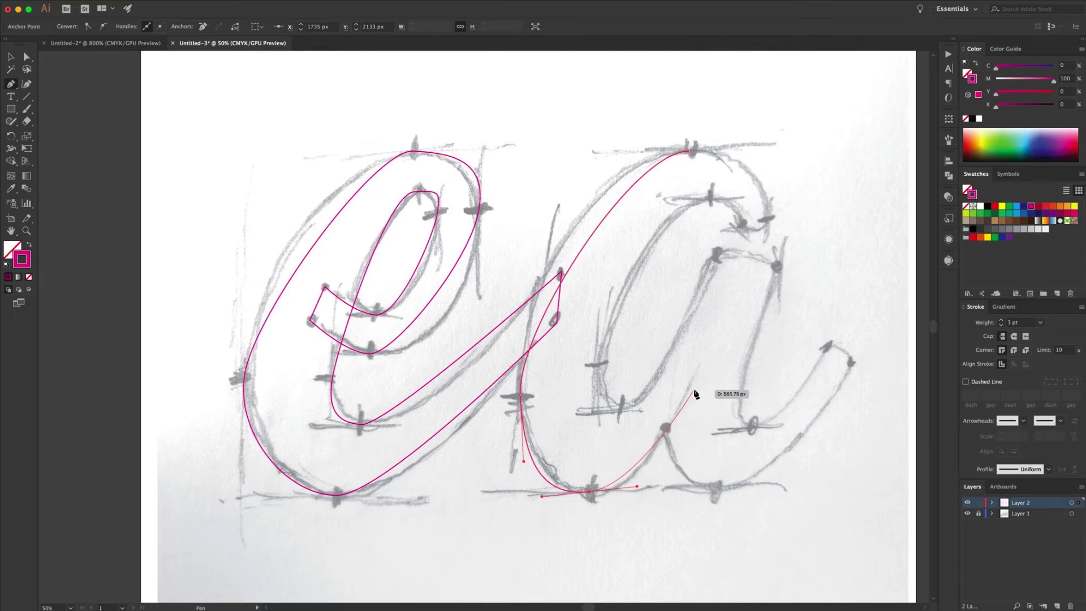
{"action": "left_click_drag", "start_coordinate": [696, 388], "coordinate": [660, 388]}
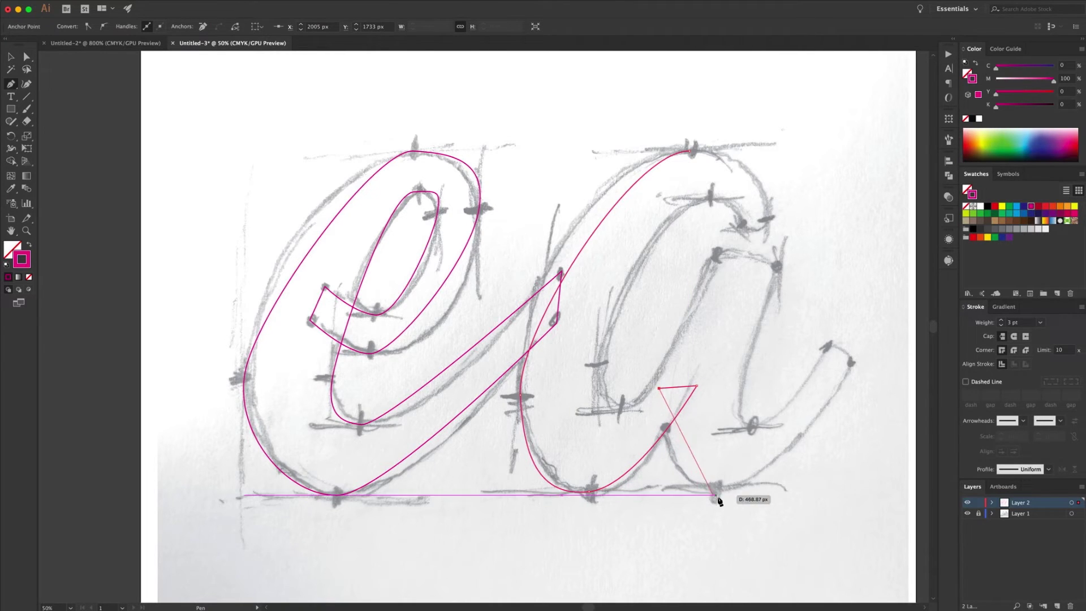
{"action": "left_click_drag", "start_coordinate": [715, 488], "coordinate": [764, 483]}
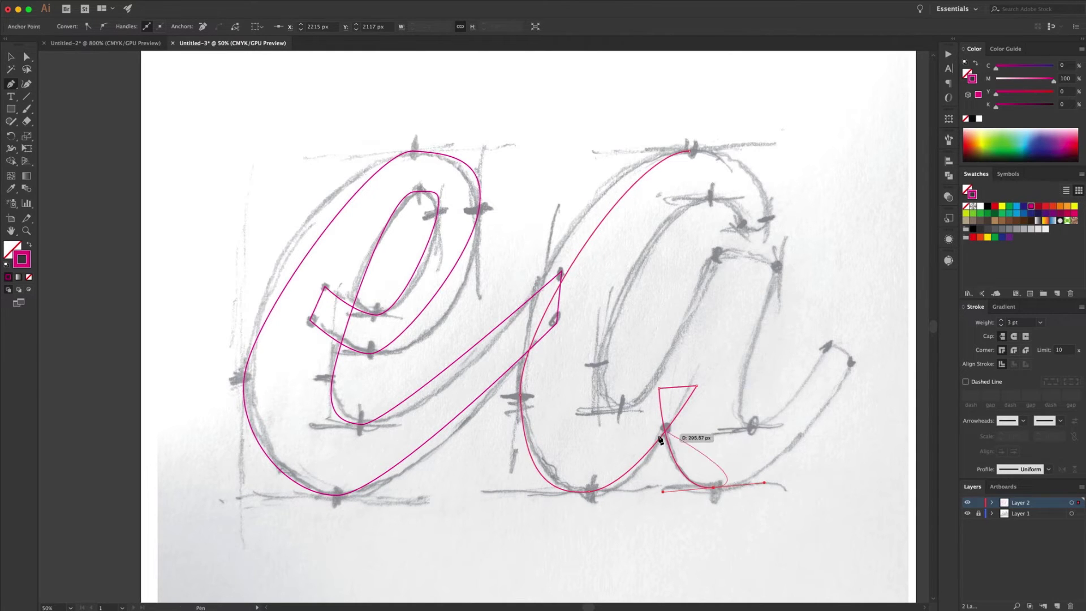
{"action": "mouse_move", "coordinate": [851, 365]}
{"action": "left_mouse_down"}
{"action": "mouse_move", "coordinate": [858, 344]}
{"action": "mouse_move", "coordinate": [825, 364]}
{"action": "left_mouse_up"}
Trace the a's exit stroke and bowl, closing the path at the top with a level curve.
{"action": "left_click_drag", "start_coordinate": [753, 427], "coordinate": [784, 428]}
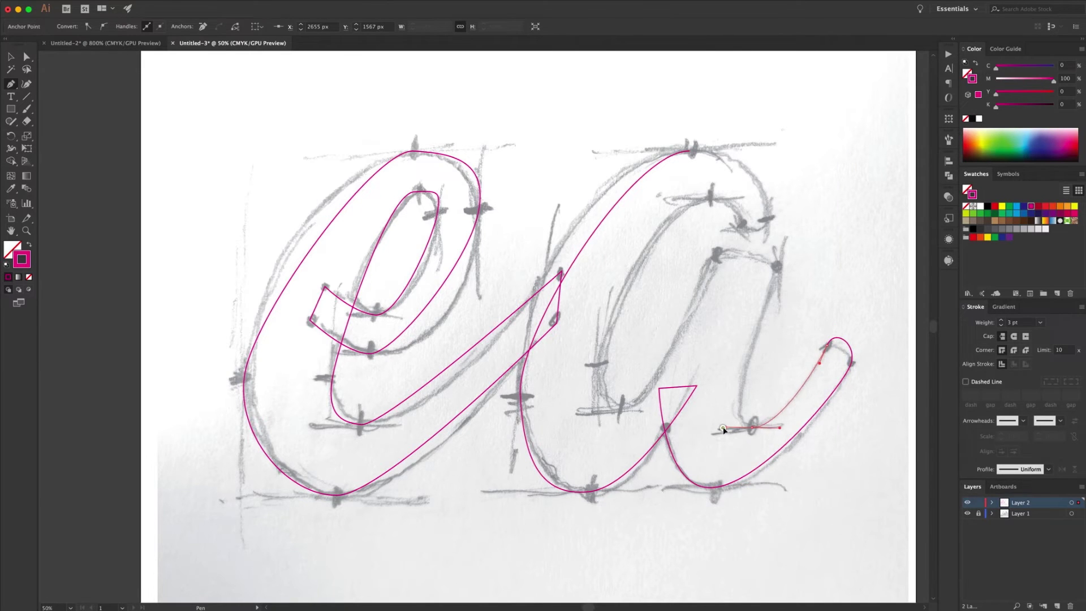
{"action": "mouse_move", "coordinate": [777, 266]}
{"action": "left_mouse_down"}
{"action": "mouse_move", "coordinate": [775, 254]}
{"action": "mouse_move", "coordinate": [703, 272]}
{"action": "left_mouse_up"}
{"action": "left_click_drag", "start_coordinate": [621, 409], "coordinate": [599, 408]}
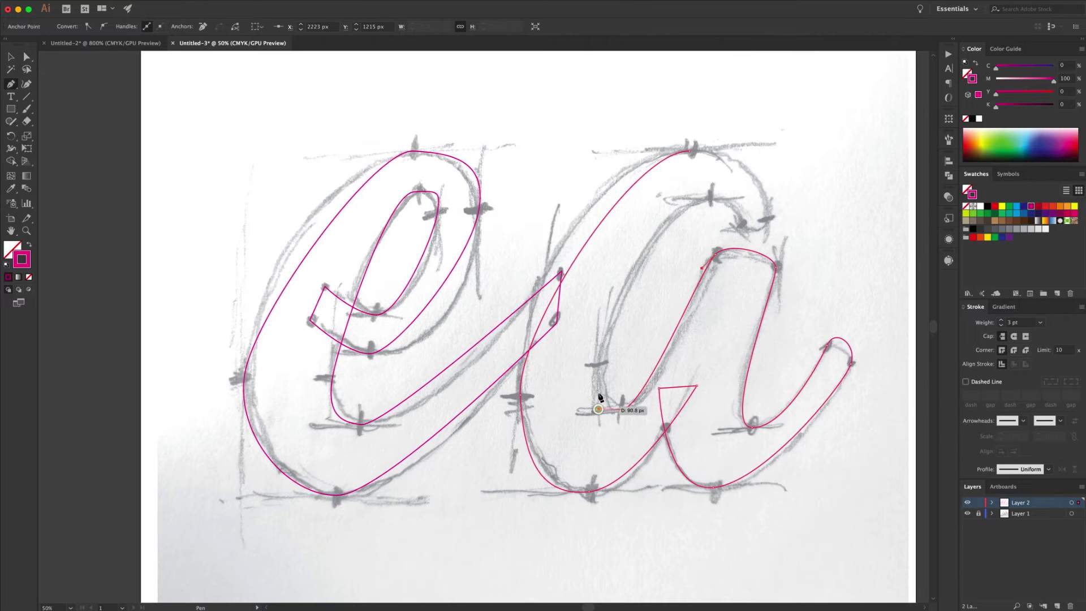
{"action": "left_click_drag", "start_coordinate": [598, 364], "coordinate": [605, 339]}
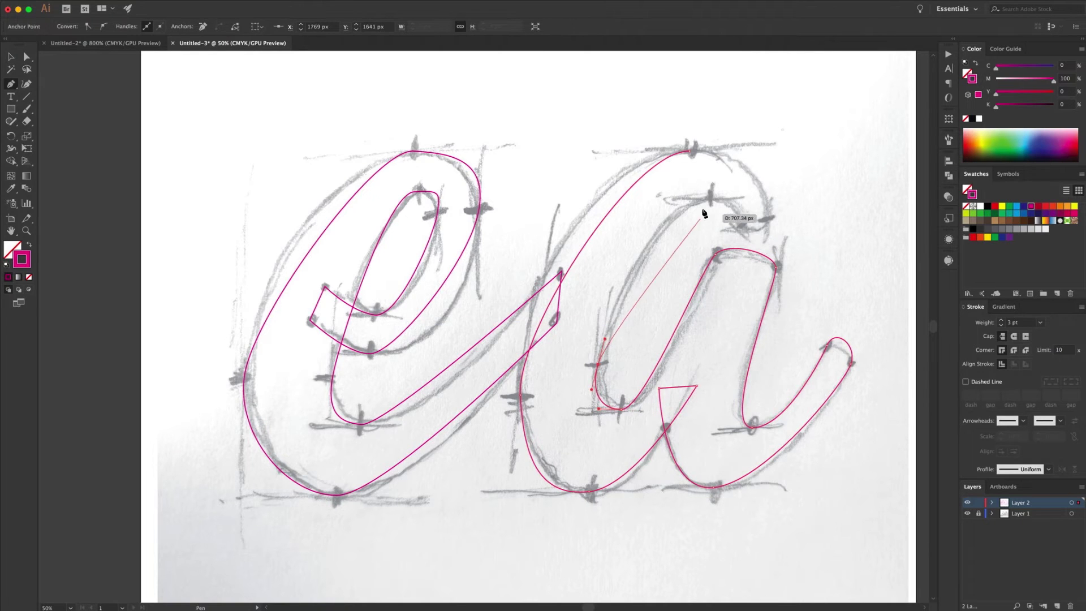
{"action": "left_click_drag", "start_coordinate": [712, 201], "coordinate": [773, 240]}
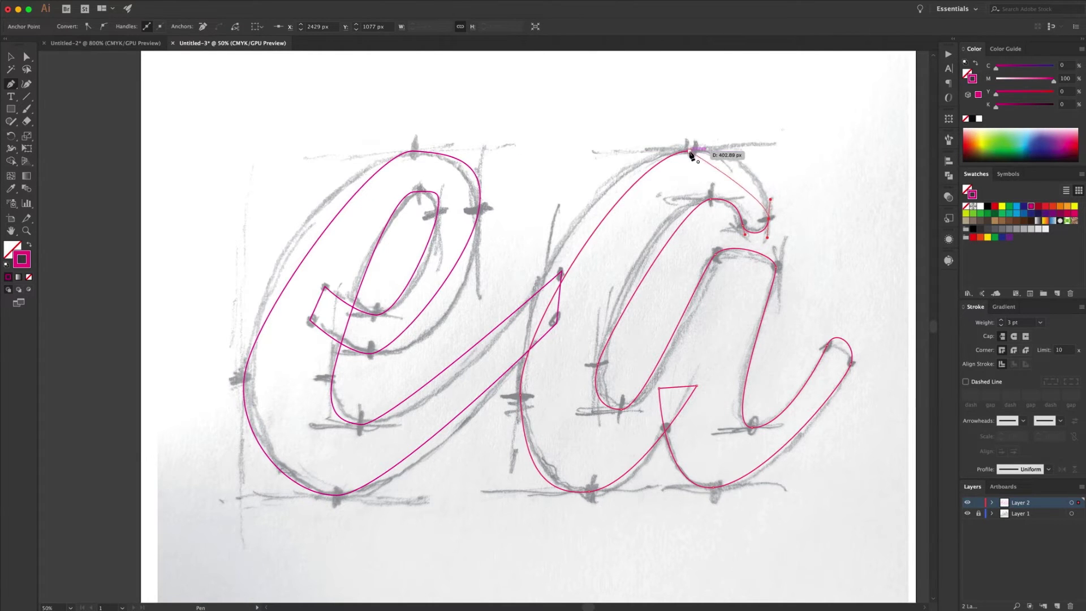
{"action": "left_click", "coordinate": [664, 149]}
{"action": "left_click_drag", "start_coordinate": [664, 148], "coordinate": [635, 151]}
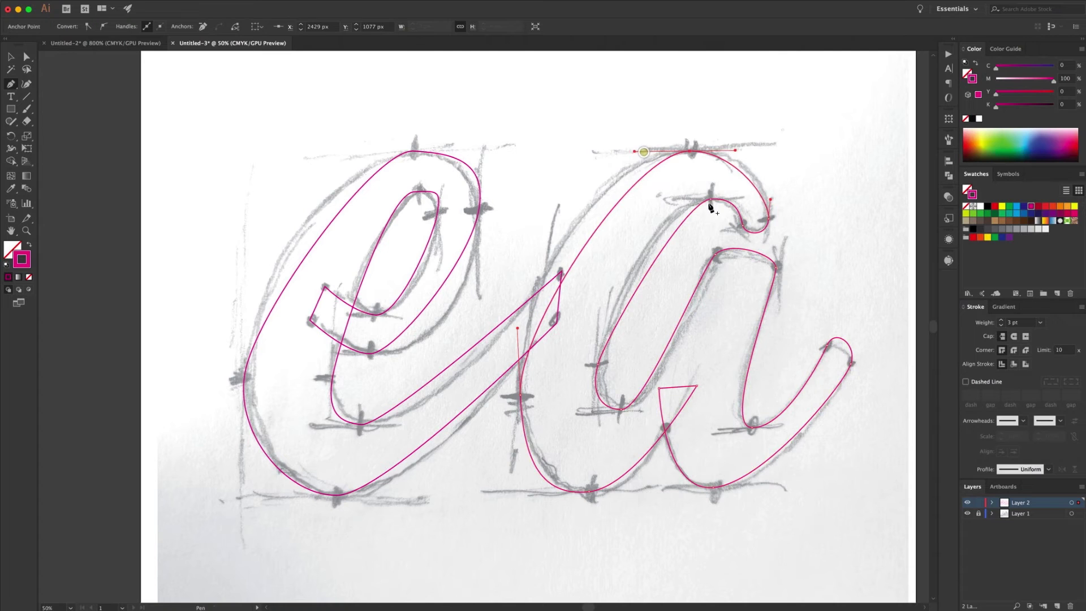
{"action": "key", "text": "v"}
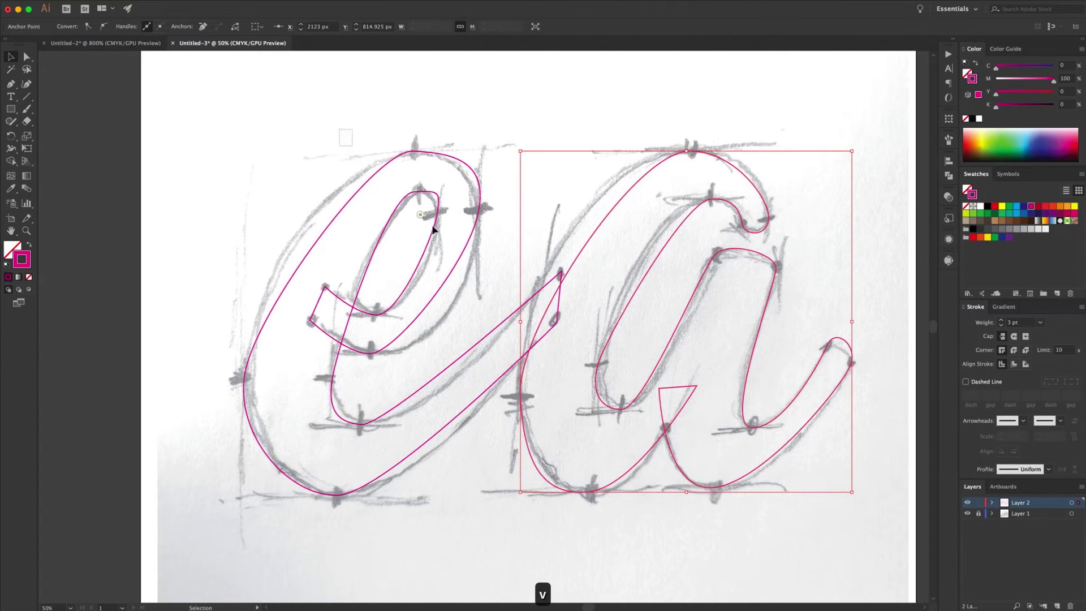
Give both letter outlines a 6 pt stroke, a magenta fill and about 31% opacity.
{"action": "left_click_drag", "start_coordinate": [434, 229], "coordinate": [800, 408]}
{"action": "left_click", "coordinate": [1001, 321]}
{"action": "left_click", "coordinate": [1001, 320]}
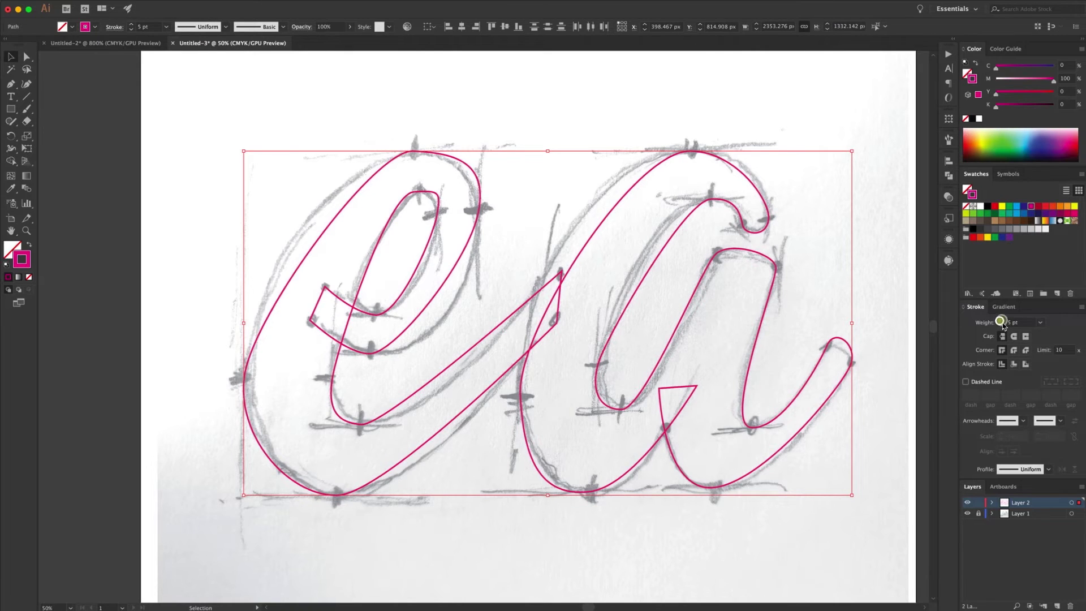
{"action": "left_click", "coordinate": [1001, 321]}
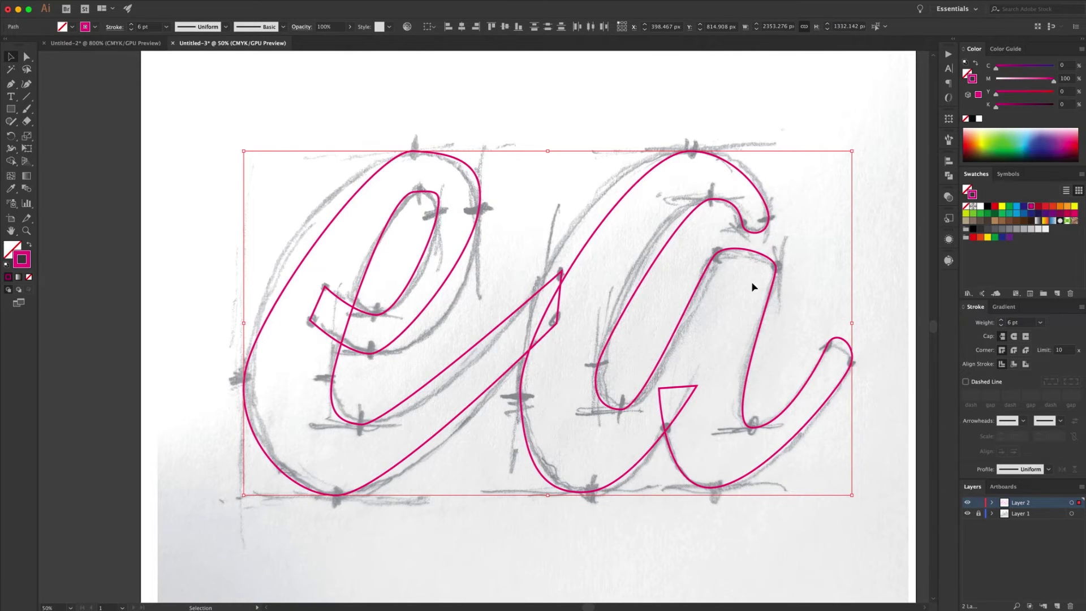
{"action": "left_click", "coordinate": [966, 189]}
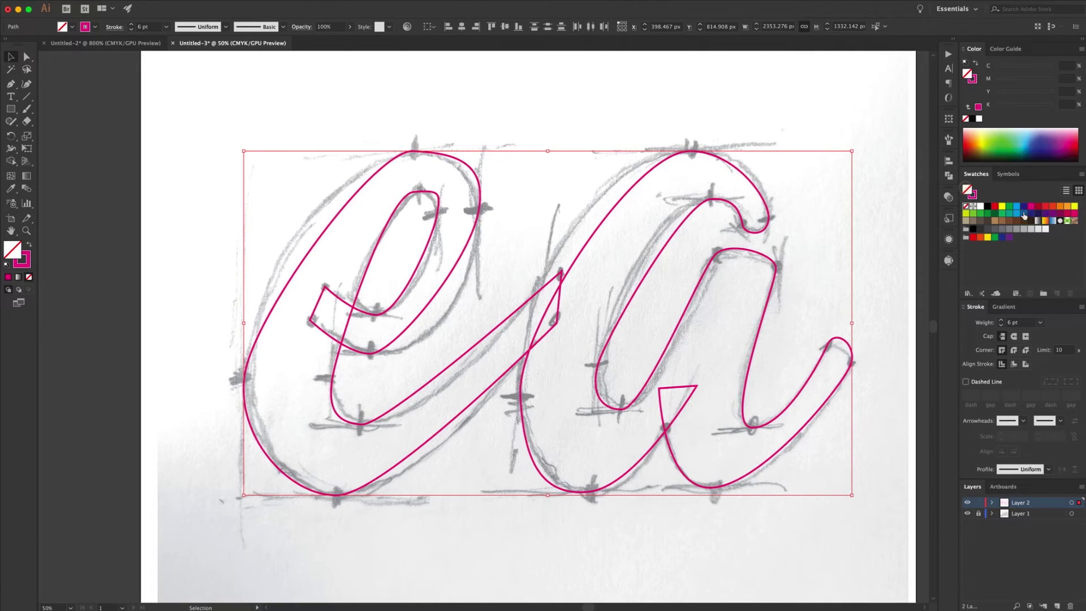
{"action": "left_click", "coordinate": [1031, 207]}
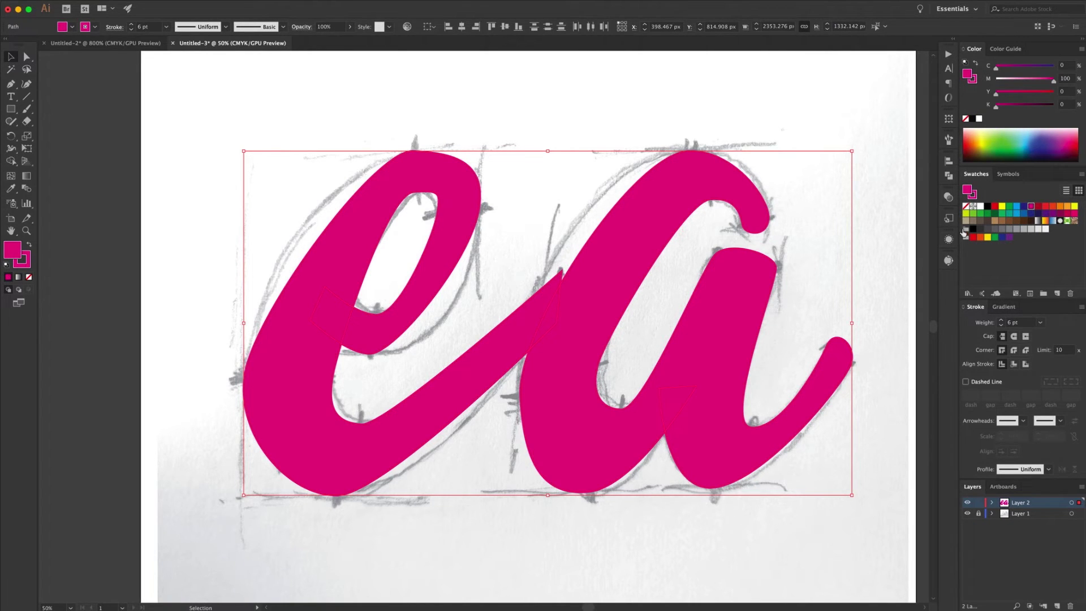
{"action": "left_click", "coordinate": [950, 196]}
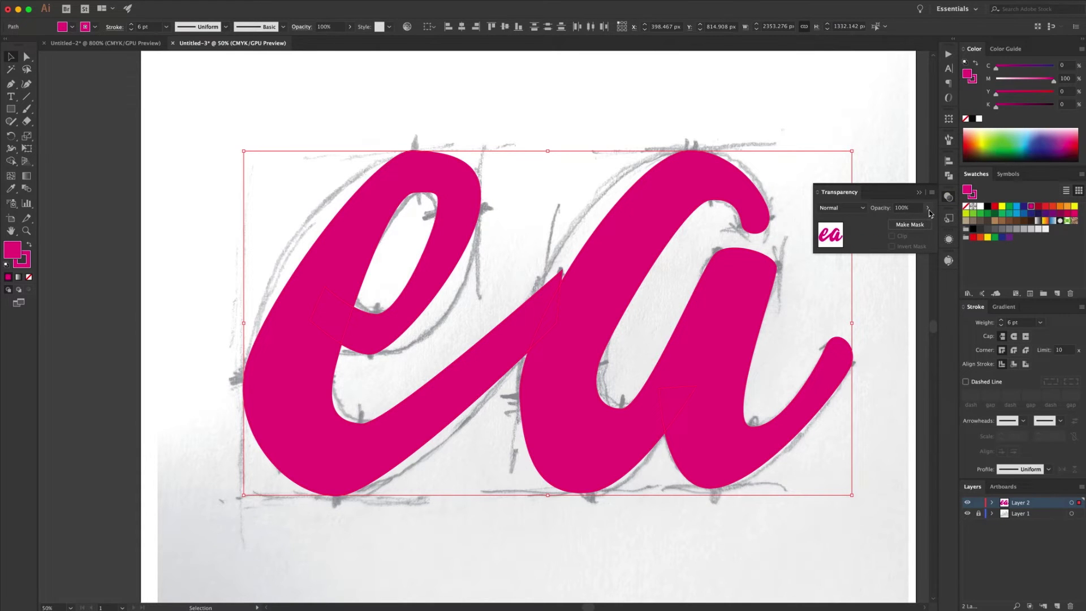
{"action": "left_click_drag", "start_coordinate": [902, 225], "coordinate": [899, 222]}
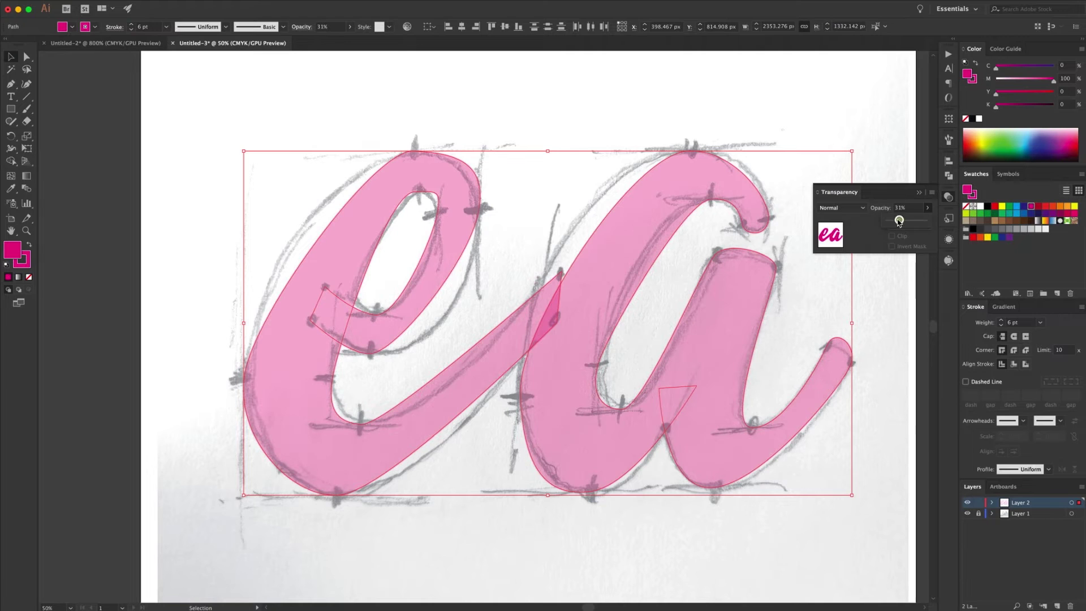
With Direct Selection, lengthen the left handle of the e's top anchor, keeping it level.
{"action": "left_click", "coordinate": [841, 191]}
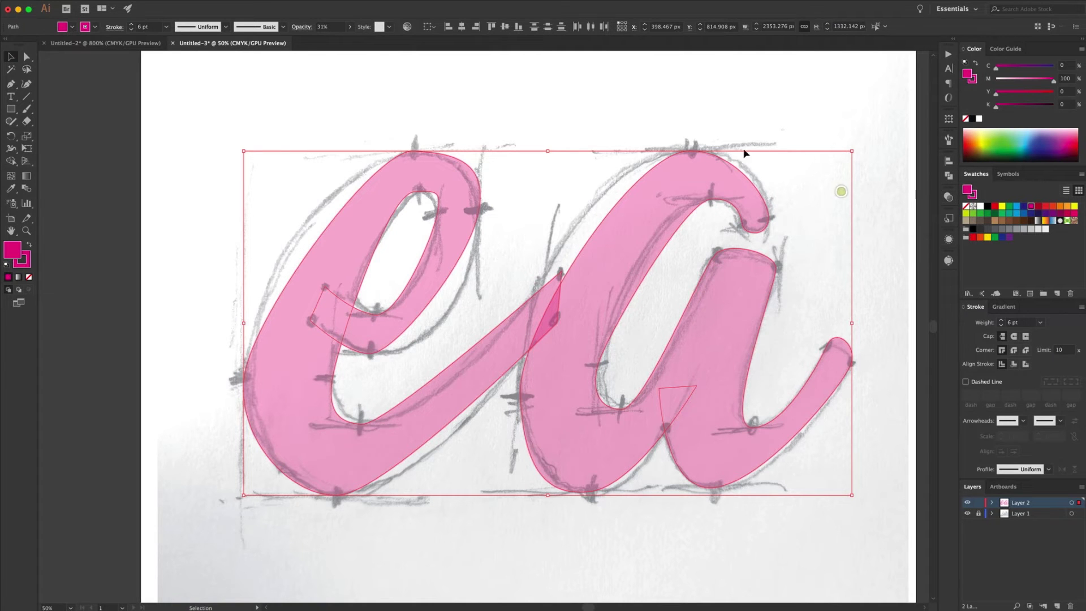
{"action": "left_click", "coordinate": [599, 154]}
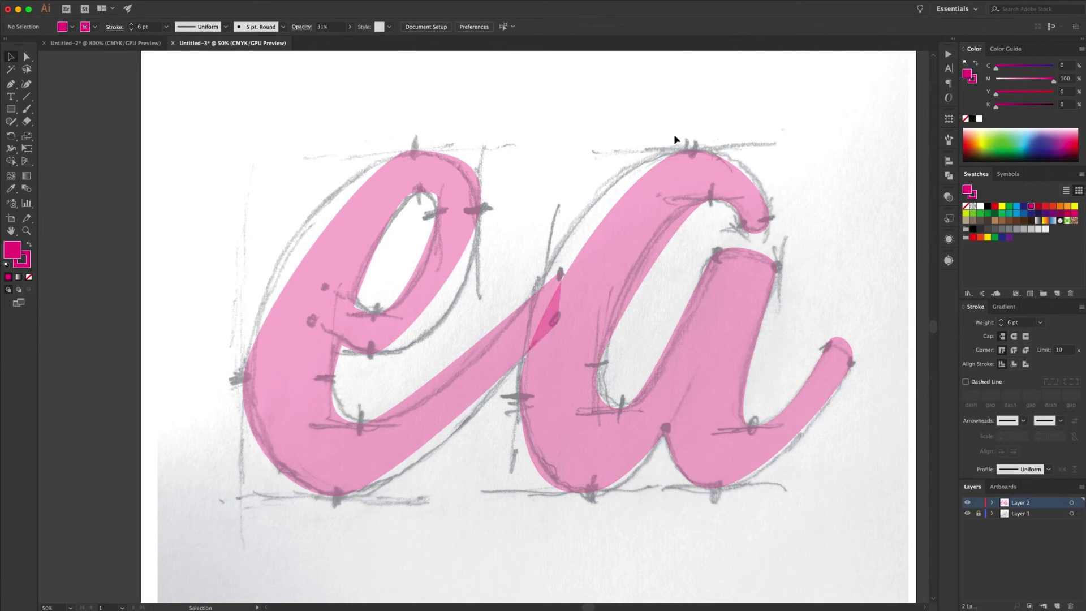
{"action": "key", "text": "a"}
{"action": "left_click", "coordinate": [738, 173]}
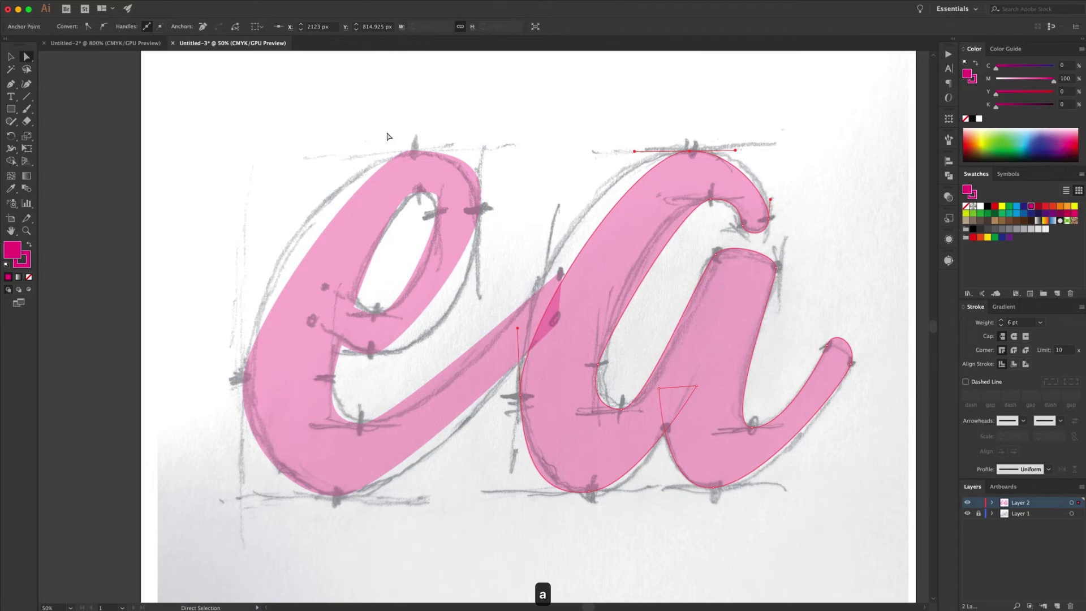
{"action": "left_click", "coordinate": [413, 152]}
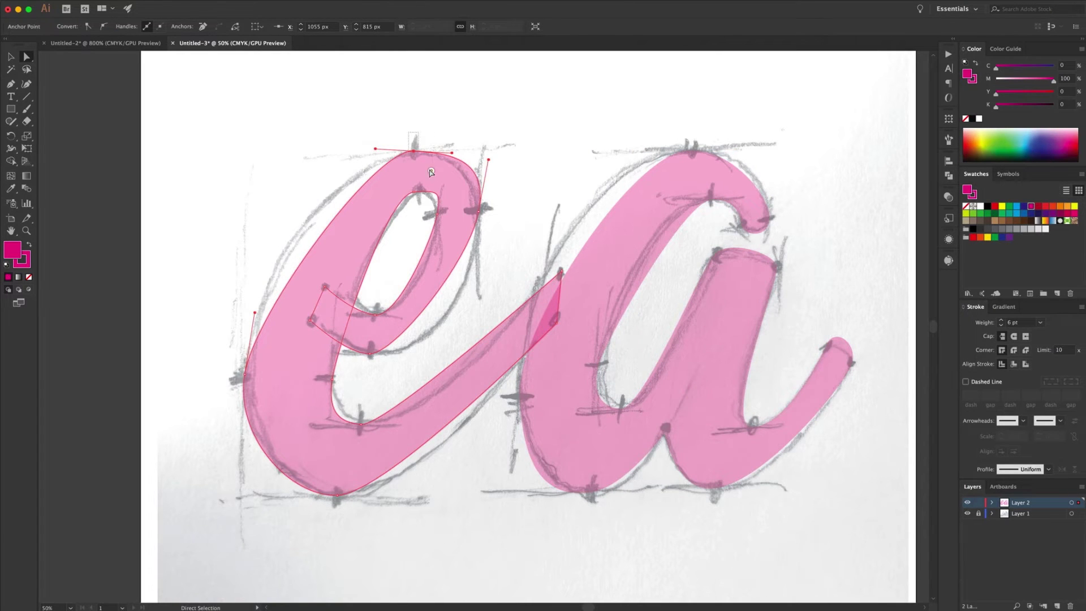
{"action": "left_click_drag", "start_coordinate": [376, 149], "coordinate": [348, 156]}
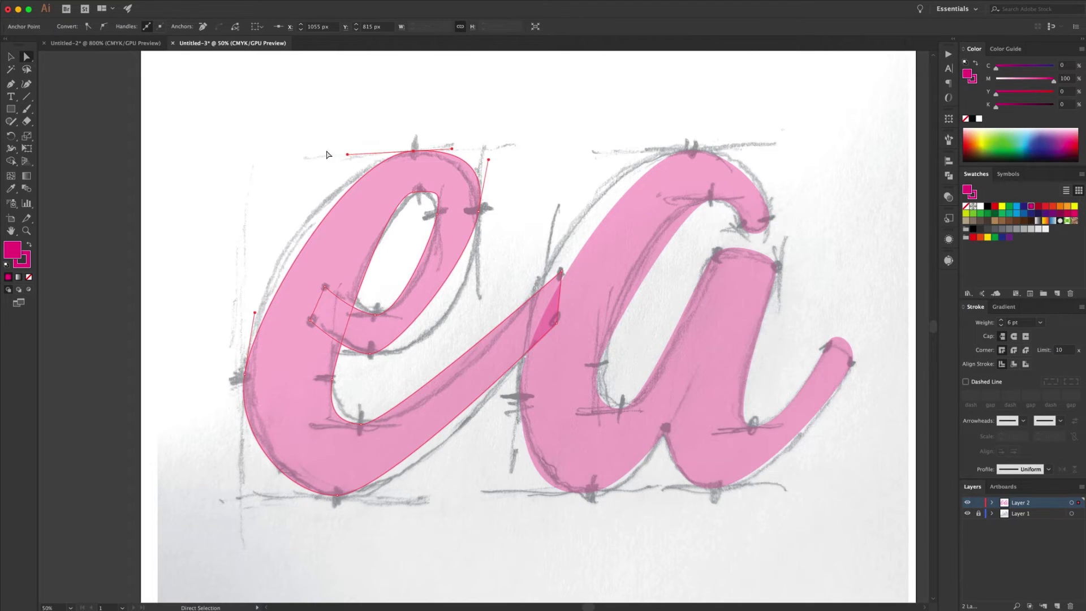
{"action": "left_click_drag", "start_coordinate": [348, 155], "coordinate": [355, 134]}
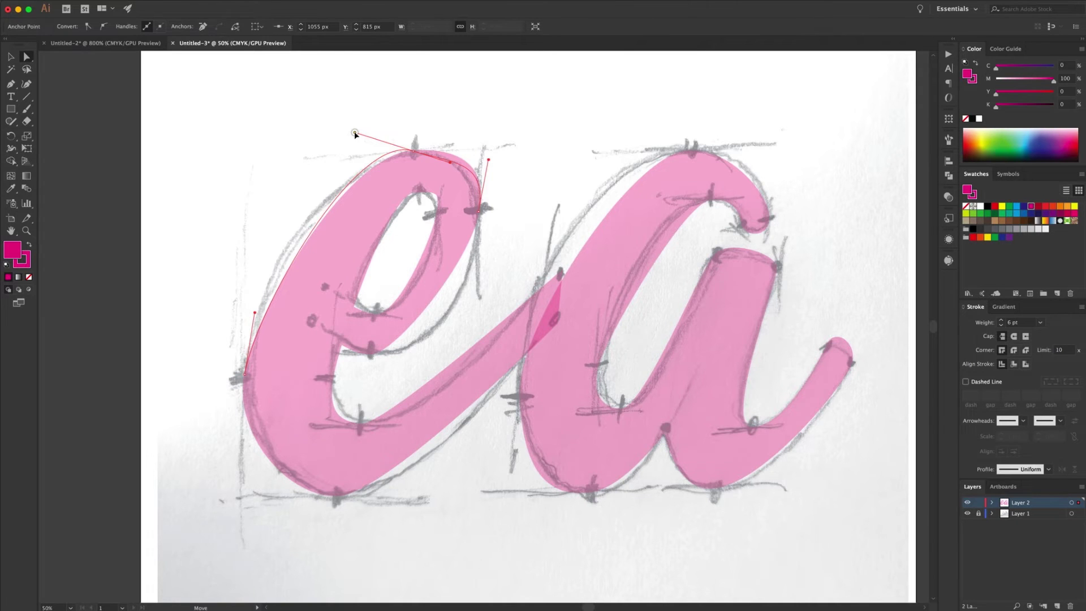
{"action": "left_click_drag", "start_coordinate": [355, 134], "coordinate": [304, 151]}
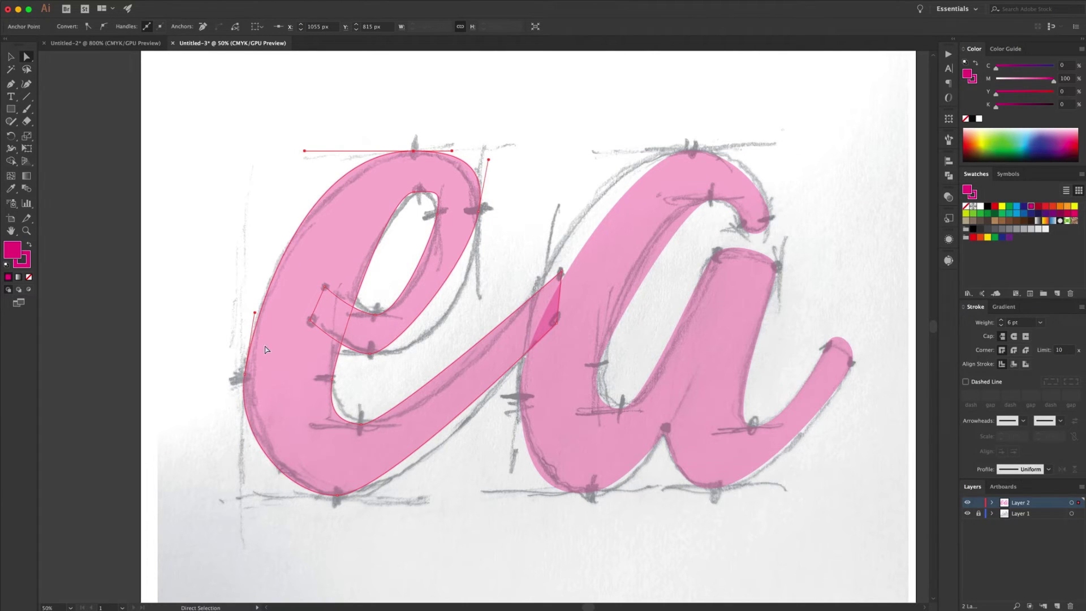
{"action": "left_click", "coordinate": [266, 392]}
Remove the extra left-side anchor of the 'e' and lengthen its top and bottom handles outward.
{"action": "left_click", "coordinate": [203, 28]}
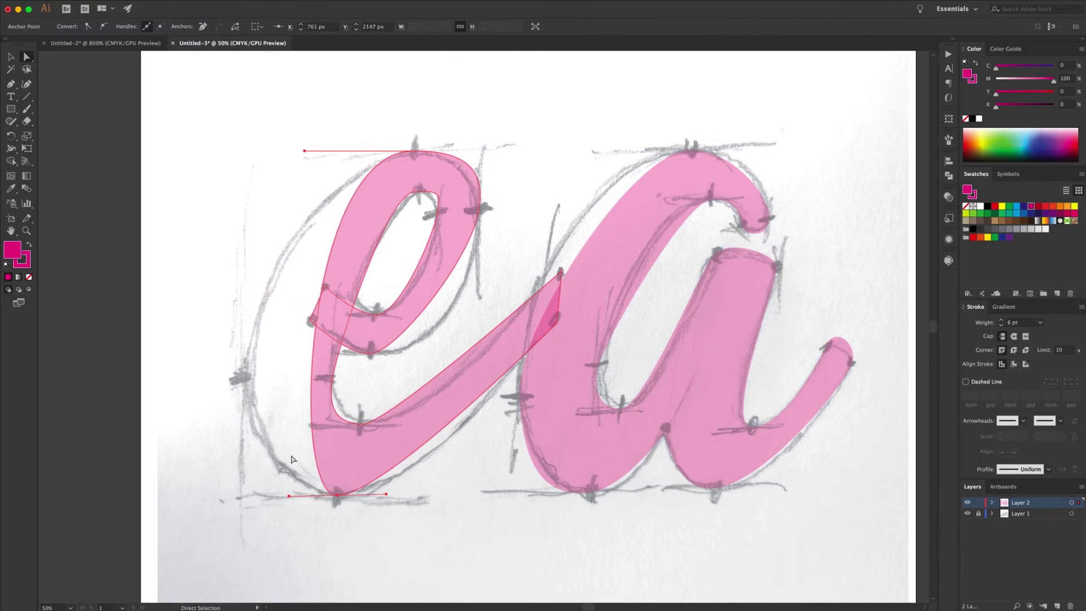
{"action": "left_click_drag", "start_coordinate": [289, 497], "coordinate": [198, 495]}
{"action": "left_click_drag", "start_coordinate": [306, 152], "coordinate": [260, 151]}
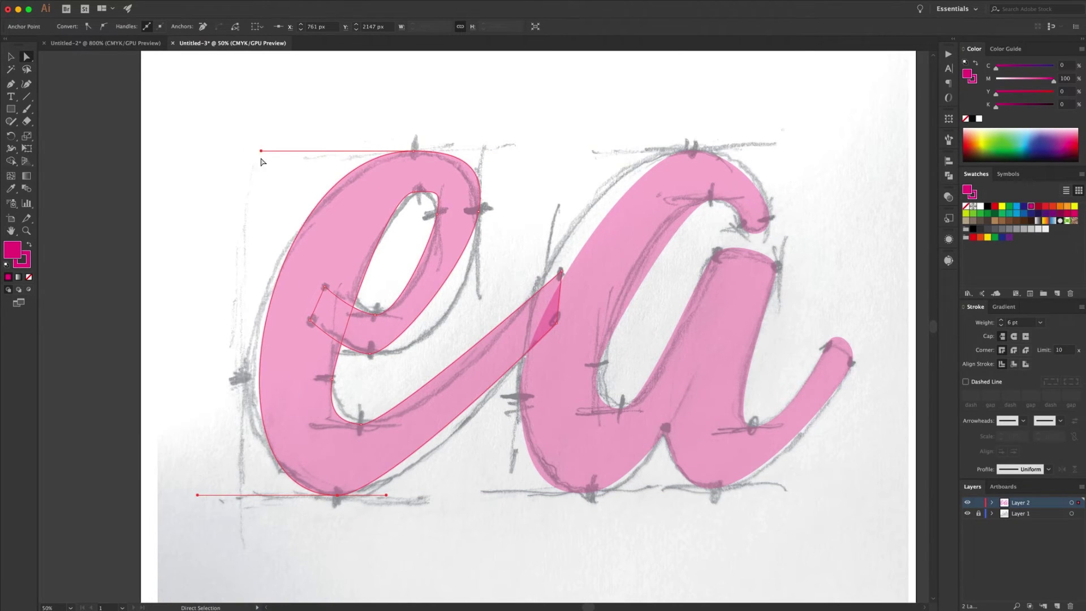
{"action": "left_click", "coordinate": [414, 151]}
{"action": "left_click_drag", "start_coordinate": [198, 496], "coordinate": [182, 495]}
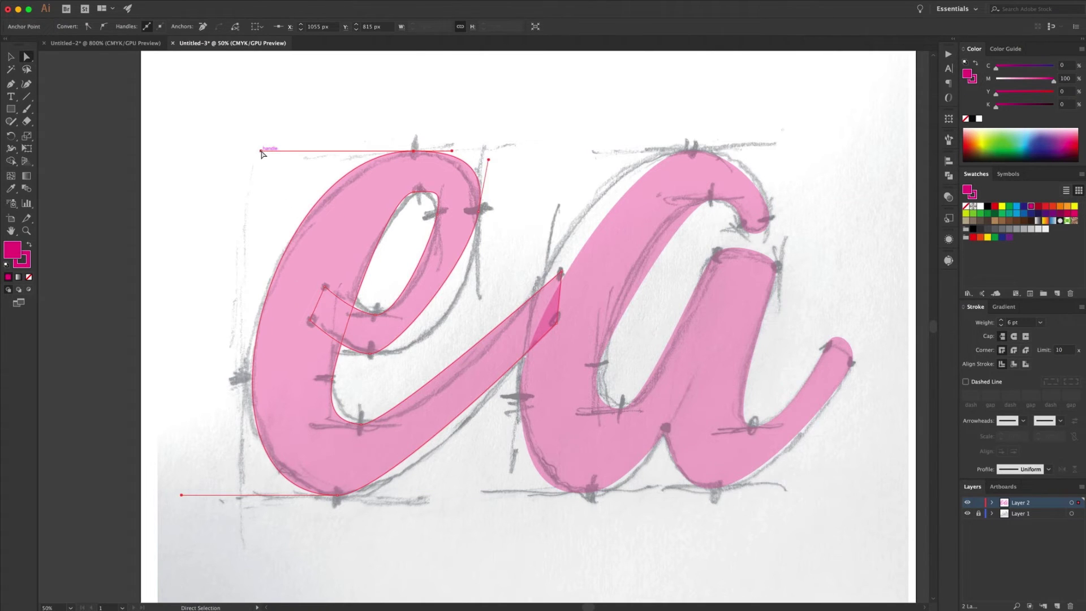
{"action": "mouse_move", "coordinate": [261, 154]}
{"action": "left_mouse_down"}
{"action": "mouse_move", "coordinate": [284, 151]}
{"action": "mouse_move", "coordinate": [272, 150]}
{"action": "left_mouse_up"}
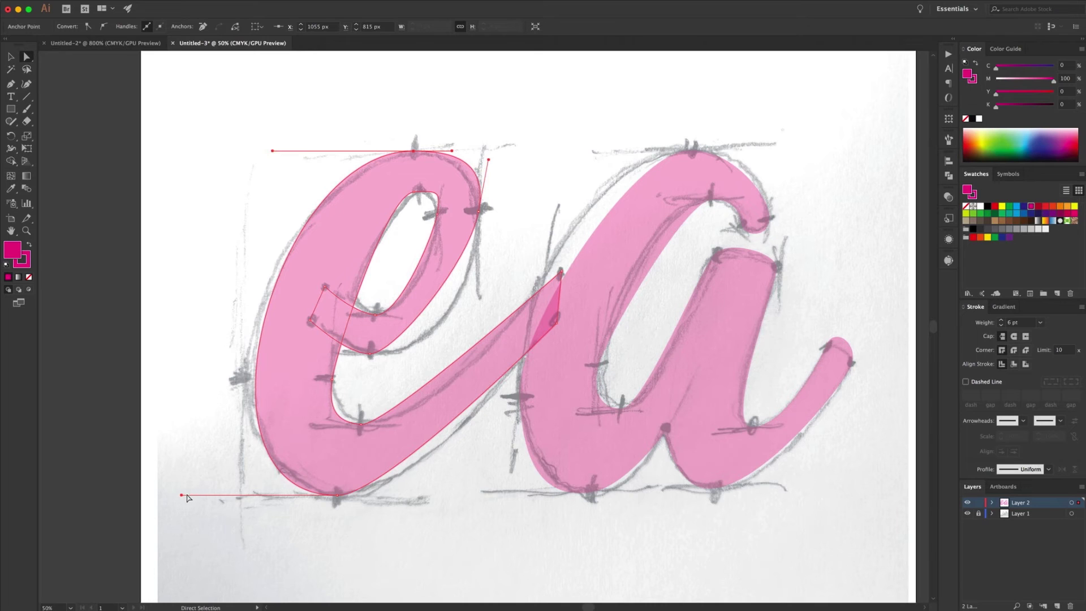
{"action": "left_click_drag", "start_coordinate": [179, 495], "coordinate": [159, 496]}
{"action": "left_click", "coordinate": [391, 467]}
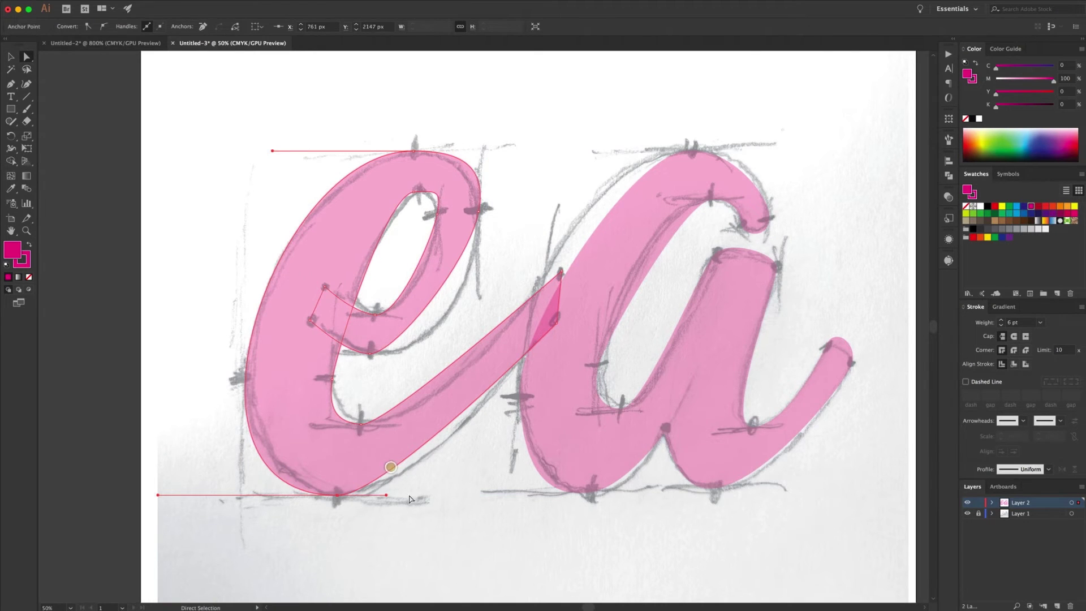
{"action": "left_click_drag", "start_coordinate": [387, 496], "coordinate": [425, 503]}
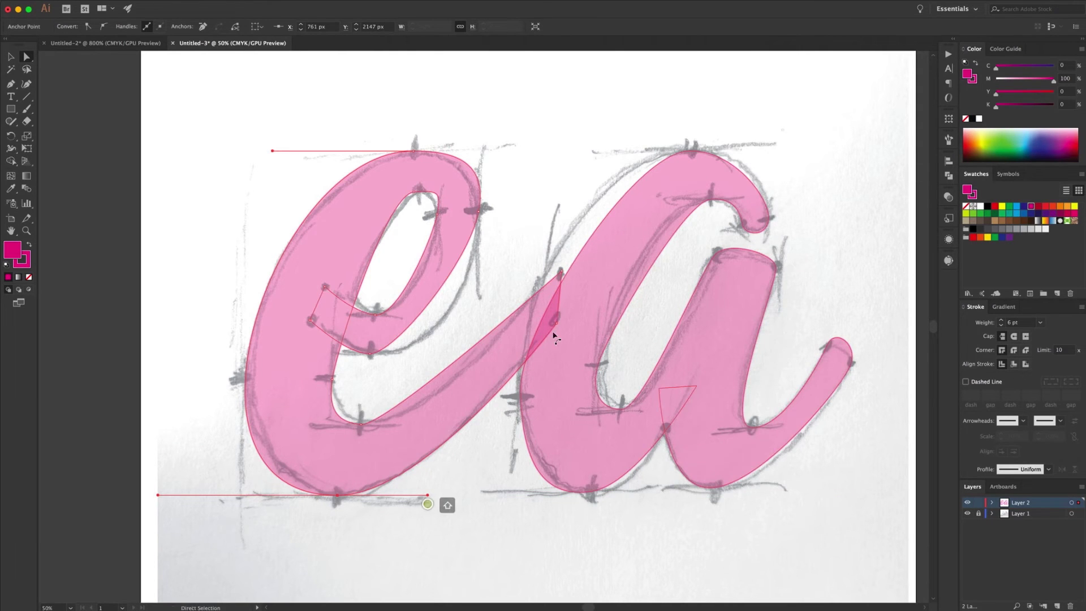
Lengthen the e's bottom handles and move the e–a junction point up and left.
{"action": "left_click", "coordinate": [561, 315]}
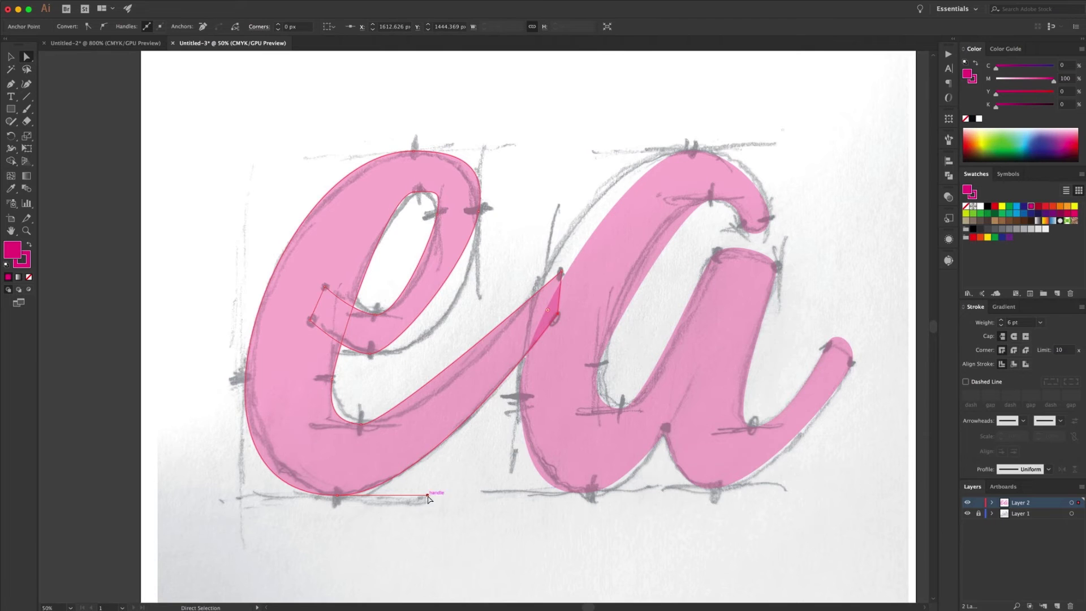
{"action": "mouse_move", "coordinate": [429, 498]}
{"action": "left_mouse_down"}
{"action": "mouse_move", "coordinate": [451, 495]}
{"action": "mouse_move", "coordinate": [435, 496]}
{"action": "left_mouse_up"}
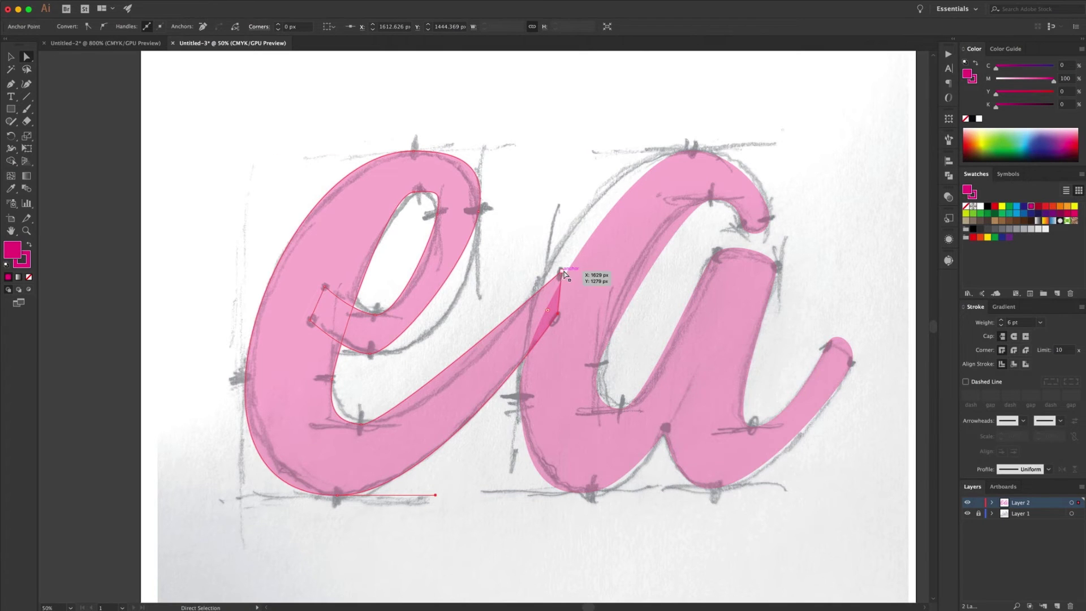
{"action": "mouse_move", "coordinate": [357, 412]}
{"action": "left_mouse_down"}
{"action": "mouse_move", "coordinate": [369, 440]}
{"action": "mouse_move", "coordinate": [412, 418]}
{"action": "mouse_move", "coordinate": [436, 423]}
{"action": "mouse_move", "coordinate": [405, 427]}
{"action": "mouse_move", "coordinate": [482, 424]}
{"action": "mouse_move", "coordinate": [436, 423]}
{"action": "left_mouse_up"}
{"action": "left_click_drag", "start_coordinate": [561, 272], "coordinate": [558, 263]}
{"action": "left_click_drag", "start_coordinate": [436, 426], "coordinate": [446, 424]}
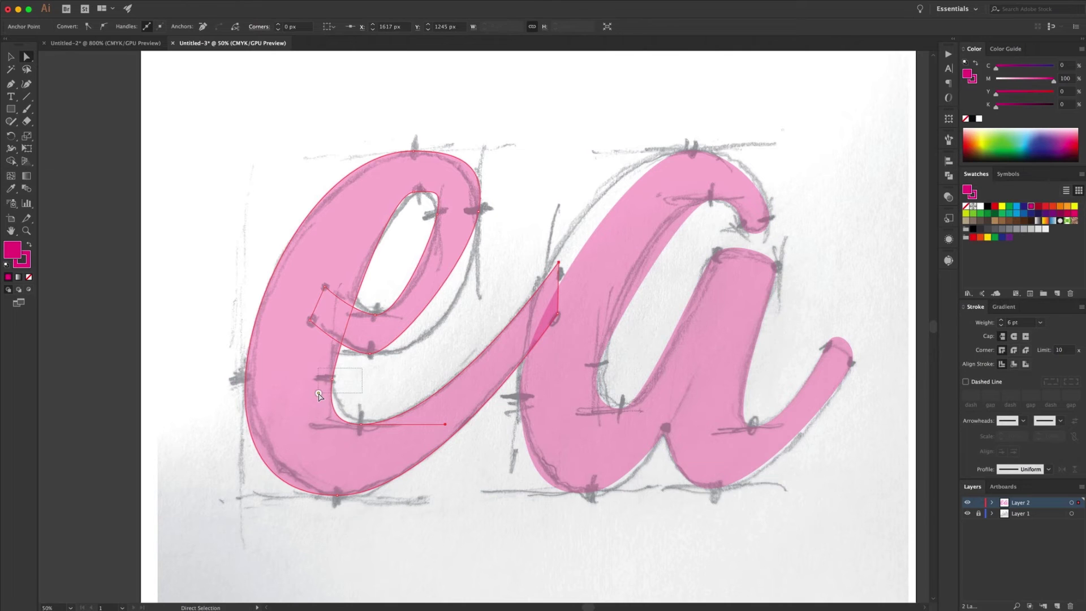
{"action": "left_click_drag", "start_coordinate": [319, 394], "coordinate": [318, 393]}
Remove an extra counter anchor, reshape the counter's top and bottom handles, and lengthen the outer top handle.
{"action": "left_click", "coordinate": [202, 27]}
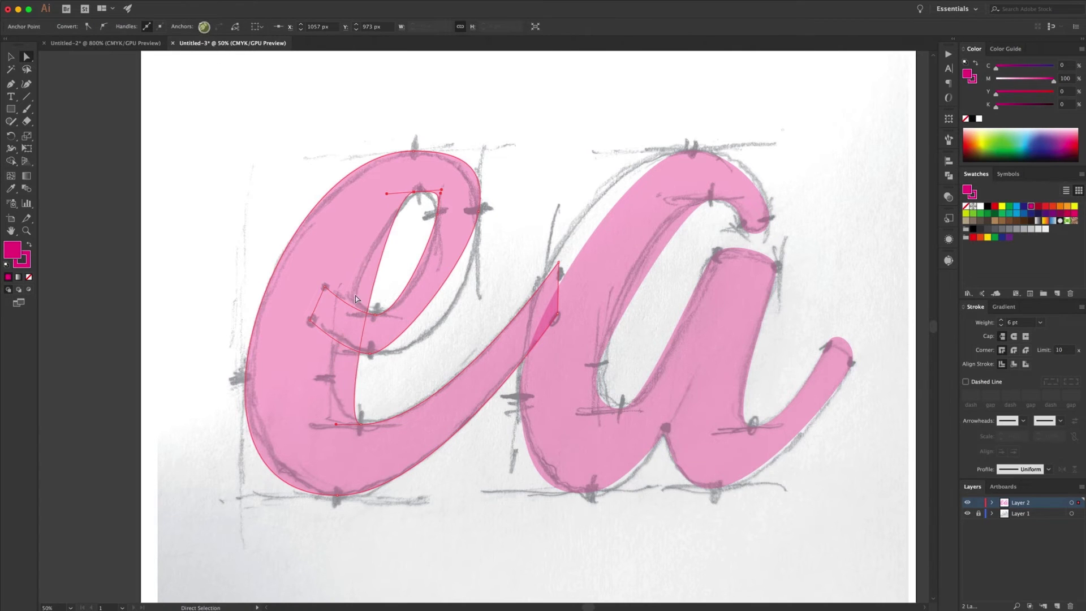
{"action": "left_click_drag", "start_coordinate": [418, 196], "coordinate": [327, 188]}
{"action": "left_click", "coordinate": [328, 426]}
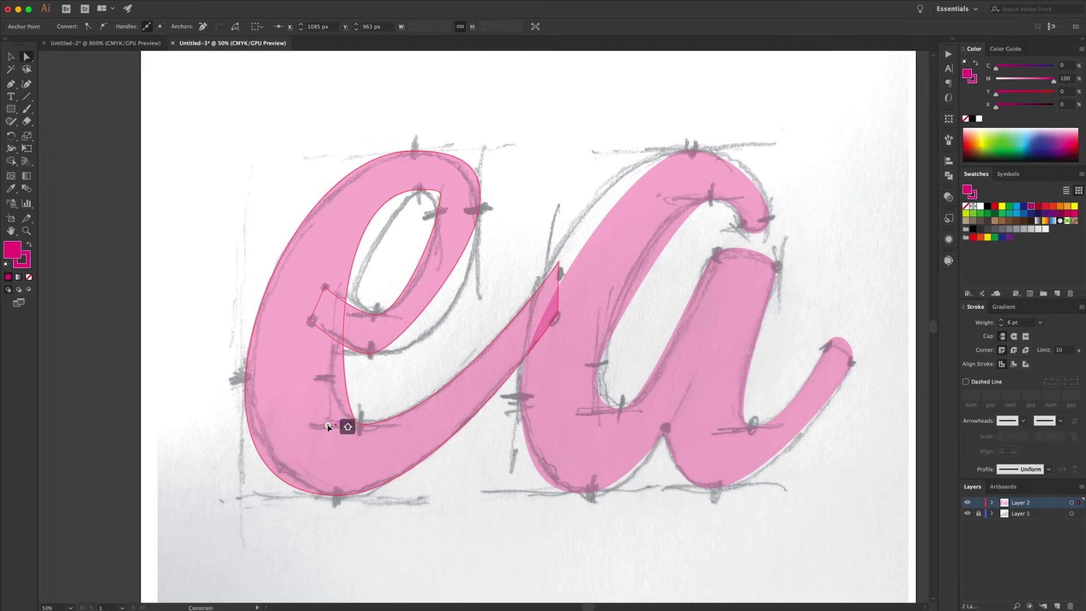
{"action": "left_click_drag", "start_coordinate": [328, 426], "coordinate": [304, 424]}
{"action": "left_click_drag", "start_coordinate": [329, 190], "coordinate": [376, 189]}
{"action": "left_click_drag", "start_coordinate": [306, 426], "coordinate": [286, 424]}
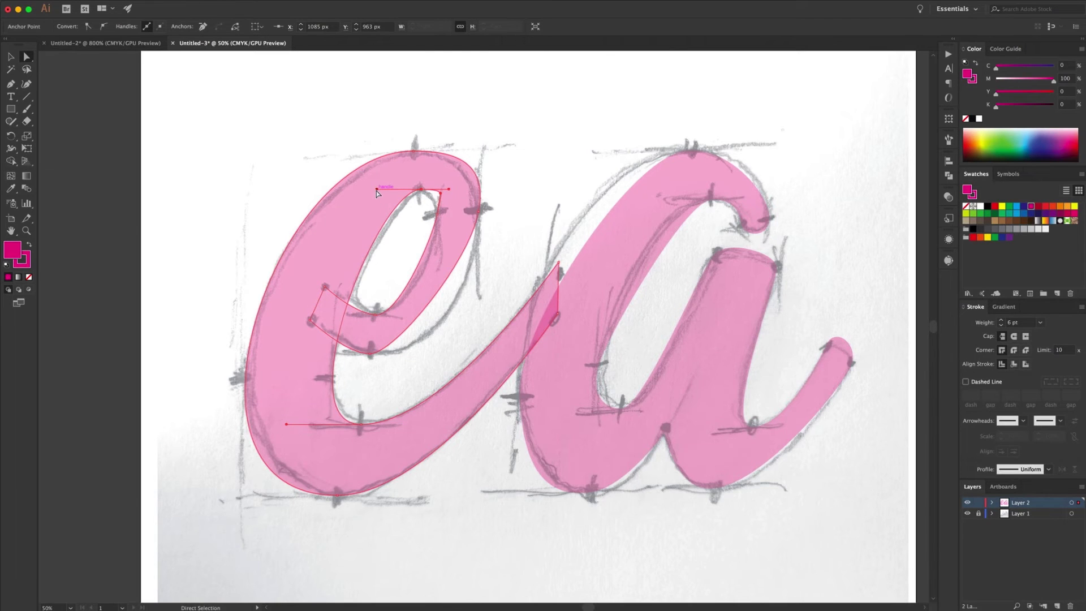
{"action": "left_click", "coordinate": [396, 160]}
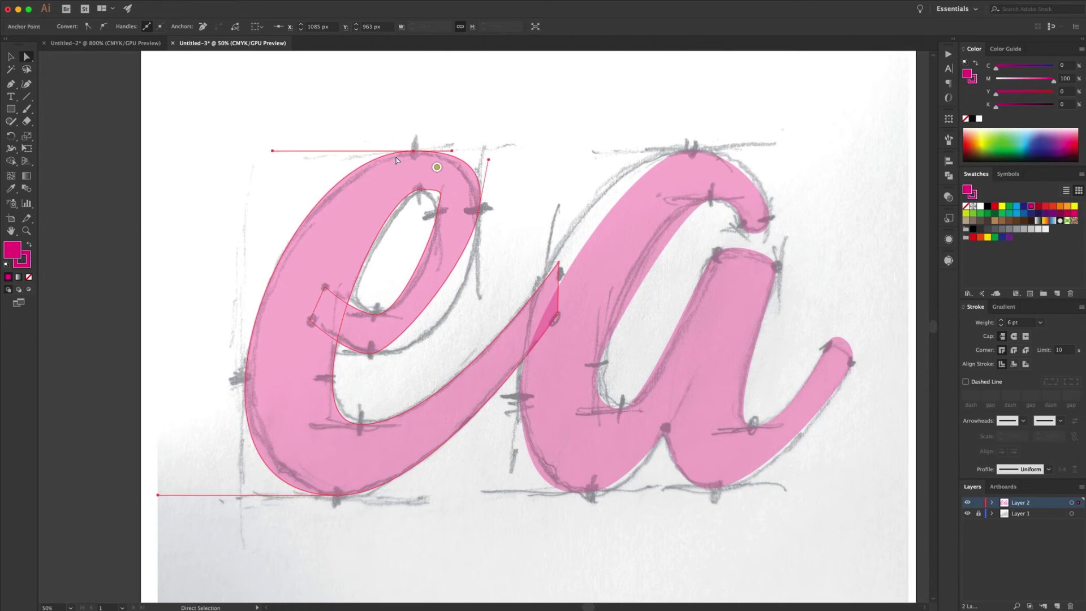
{"action": "left_click_drag", "start_coordinate": [277, 152], "coordinate": [282, 150]}
Delete anchors on the counter's right side and refit its handles and inner anchors to the sketch.
{"action": "left_click", "coordinate": [457, 222]}
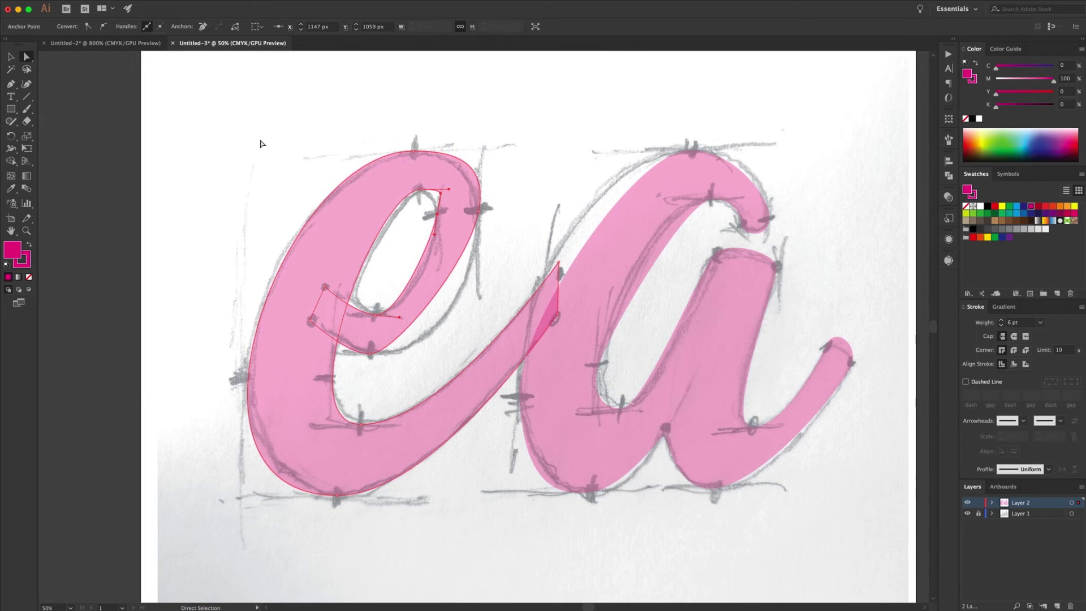
{"action": "left_click", "coordinate": [203, 27]}
{"action": "left_click", "coordinate": [387, 319]}
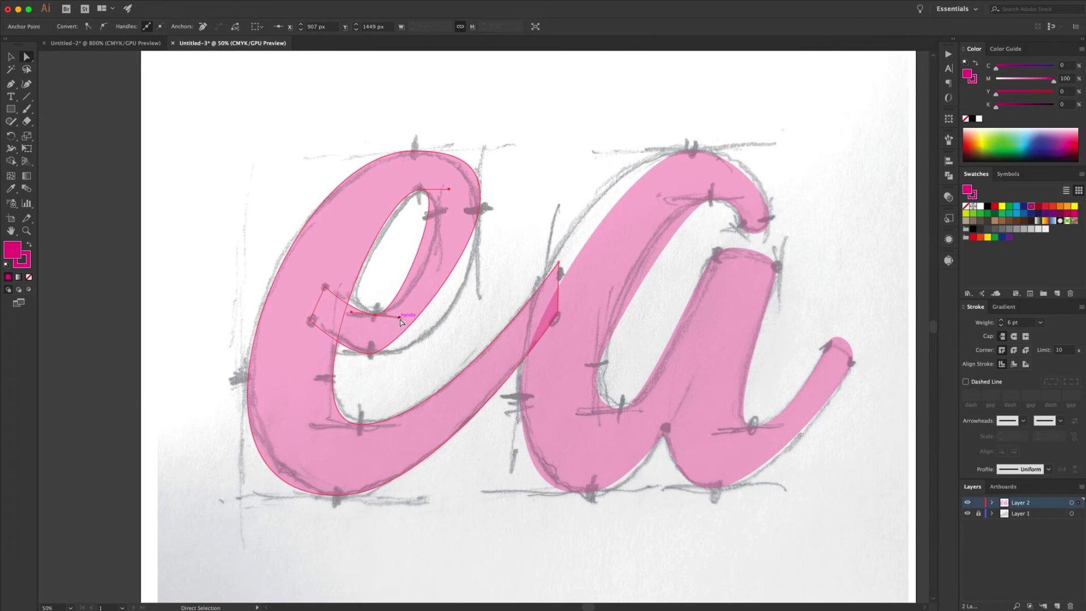
{"action": "left_click_drag", "start_coordinate": [399, 318], "coordinate": [421, 311]}
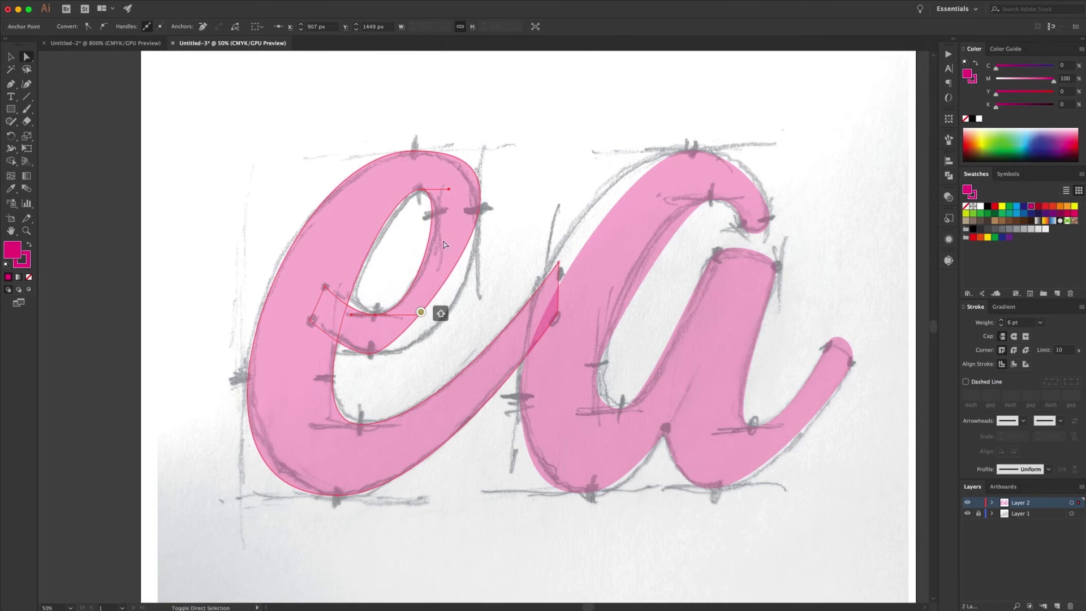
{"action": "left_click_drag", "start_coordinate": [448, 189], "coordinate": [461, 189]}
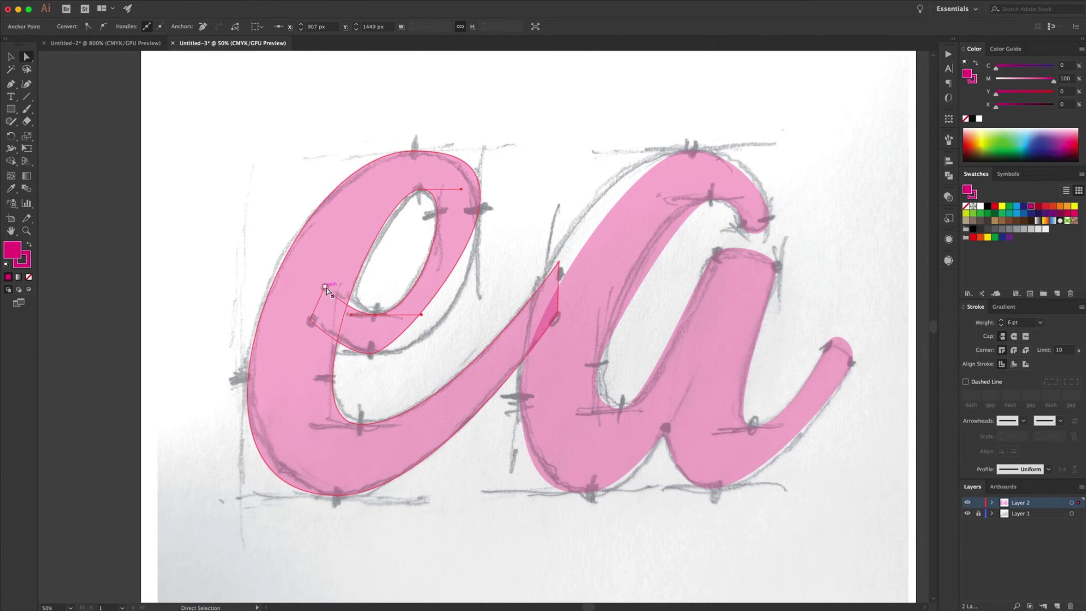
{"action": "left_click_drag", "start_coordinate": [327, 289], "coordinate": [332, 270]}
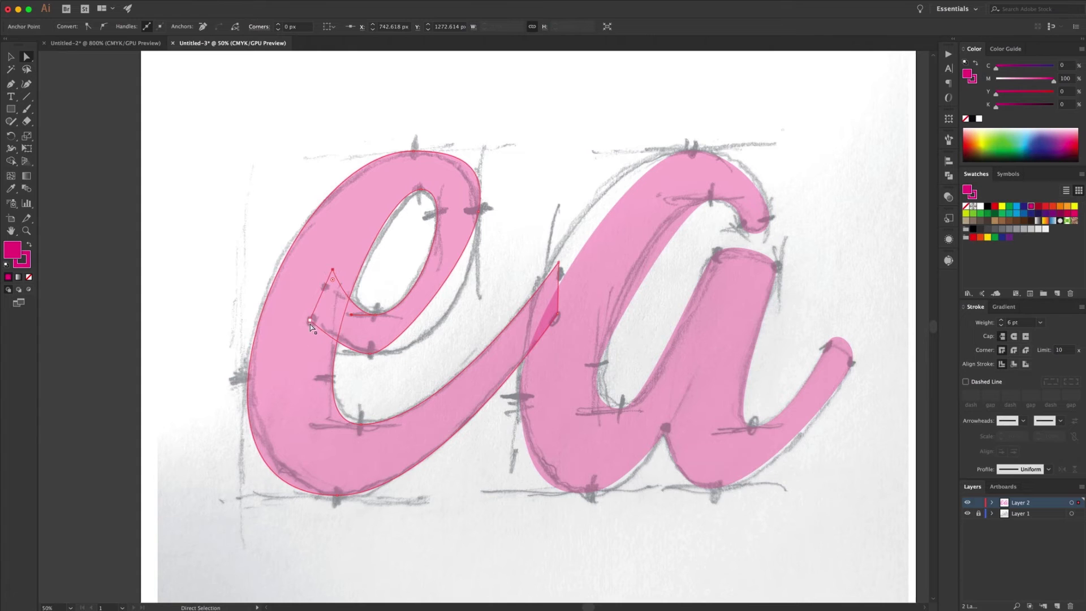
{"action": "left_click_drag", "start_coordinate": [310, 321], "coordinate": [307, 307]}
{"action": "left_click_drag", "start_coordinate": [347, 358], "coordinate": [463, 355]}
{"action": "left_click", "coordinate": [479, 217]}
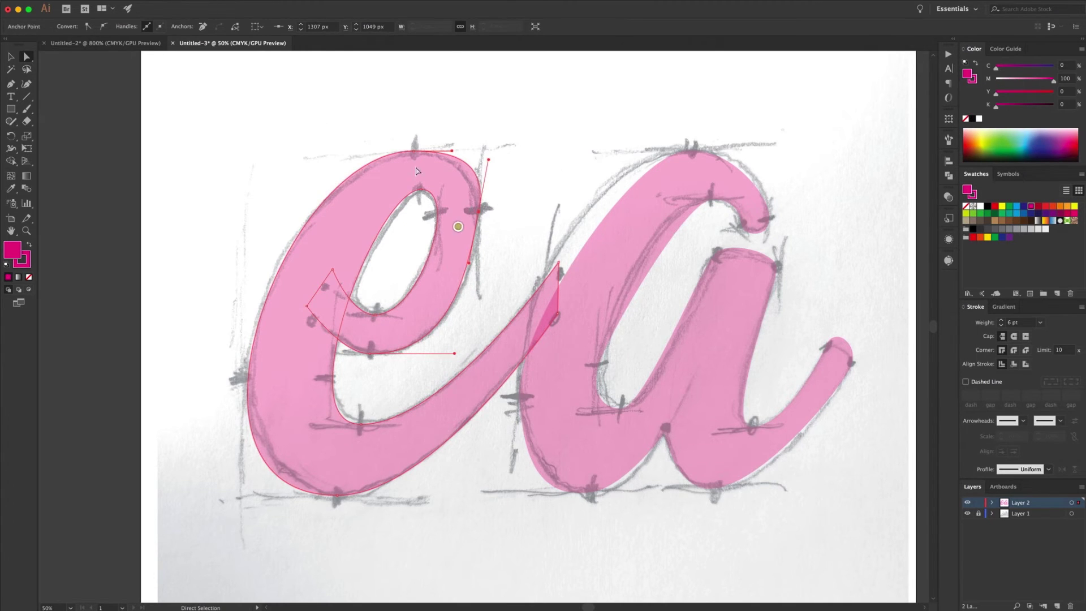
Remove the extra anchor on the e's right side and lengthen its level top and lower handles.
{"action": "left_click", "coordinate": [163, 45]}
{"action": "left_click", "coordinate": [479, 212]}
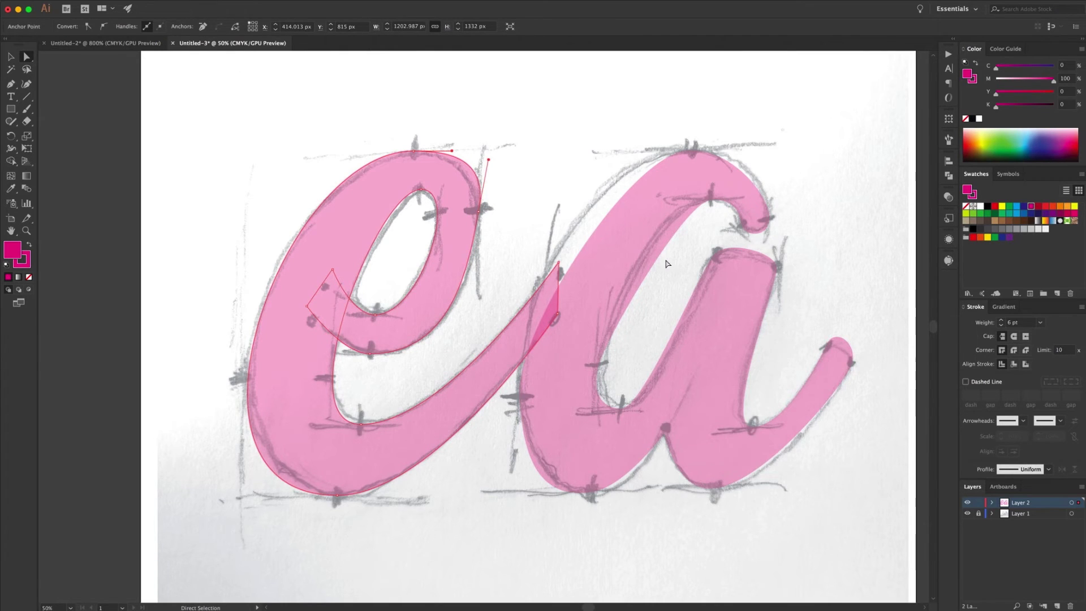
{"action": "left_click", "coordinate": [463, 230]}
{"action": "left_click", "coordinate": [205, 27]}
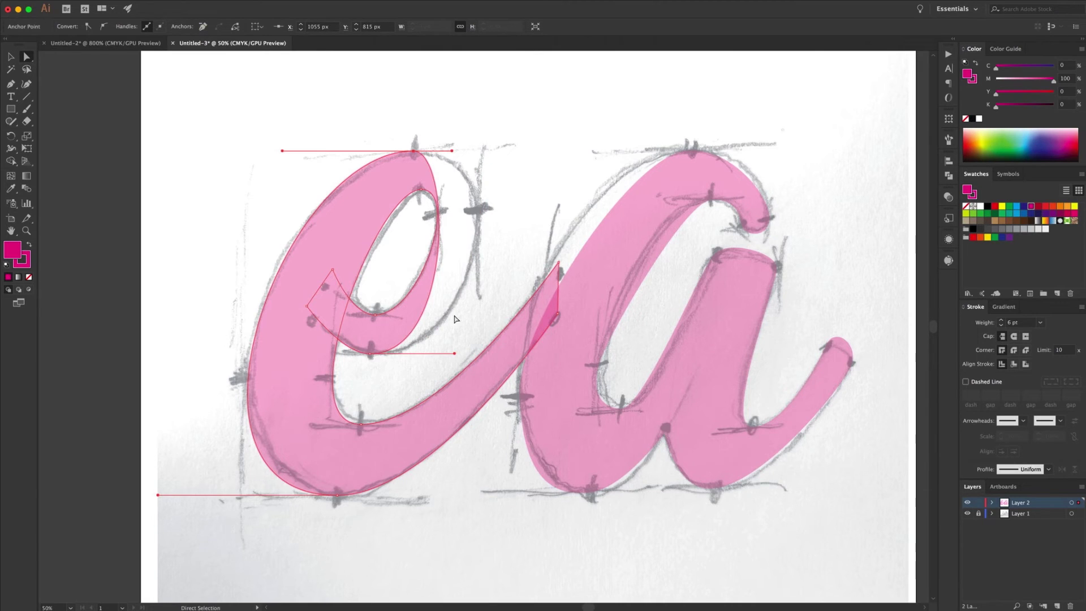
{"action": "left_click_drag", "start_coordinate": [458, 356], "coordinate": [501, 355]}
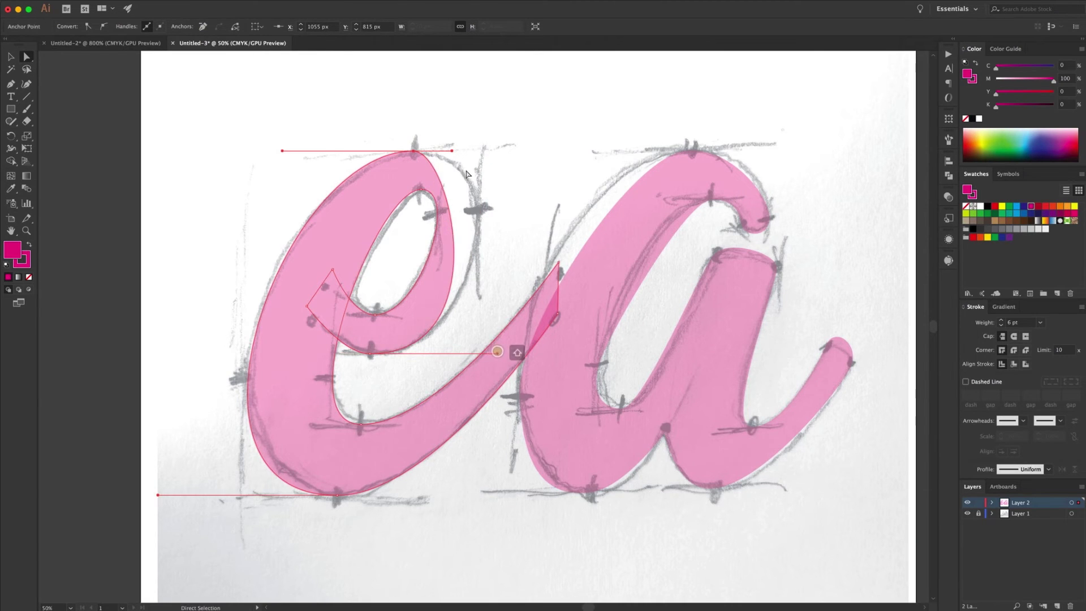
{"action": "left_click_drag", "start_coordinate": [451, 152], "coordinate": [516, 151]}
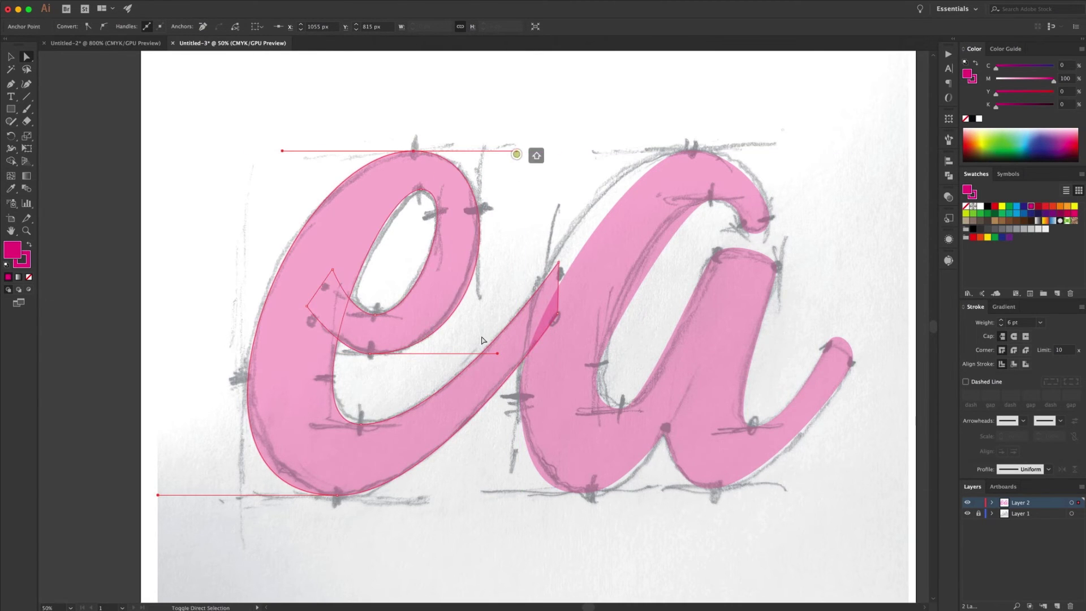
{"action": "left_click_drag", "start_coordinate": [497, 354], "coordinate": [489, 354]}
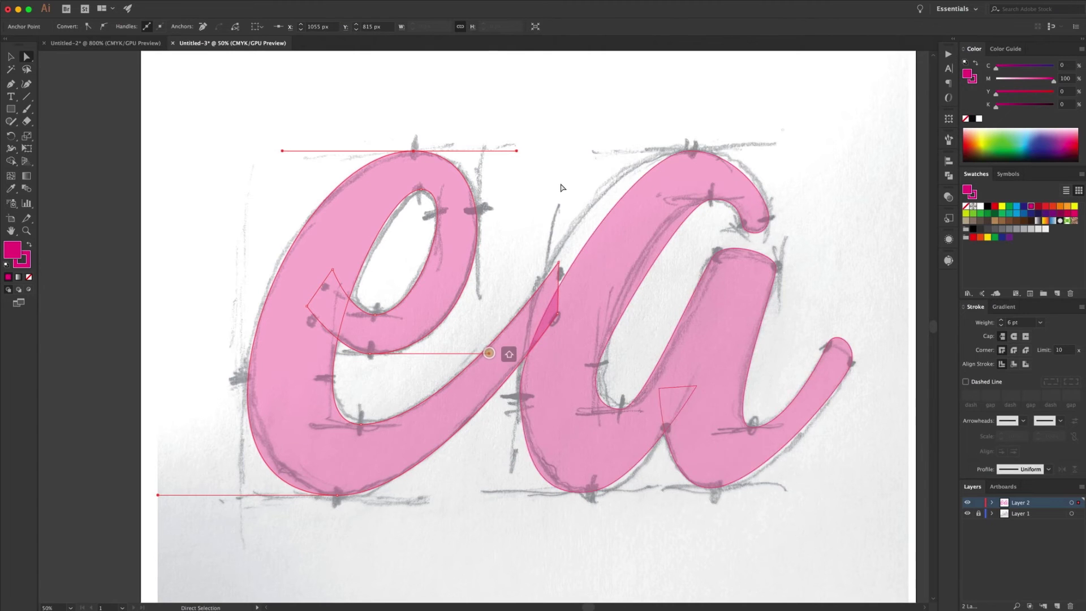
Shorten the e's lower-left and top handles, then pull the a's top handle left, kept level.
{"action": "left_click", "coordinate": [359, 485]}
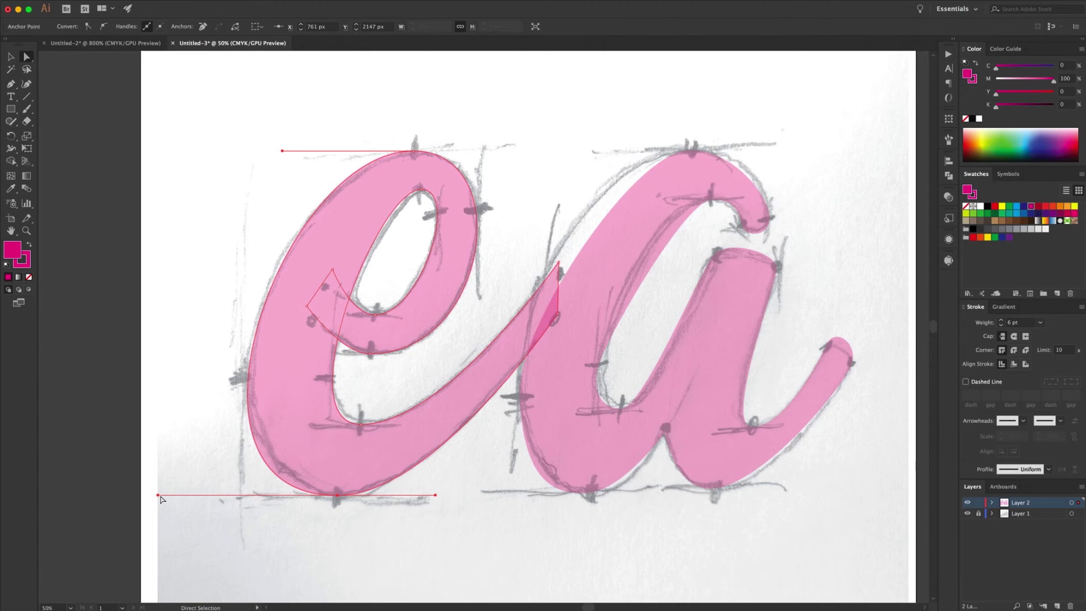
{"action": "mouse_move", "coordinate": [159, 495]}
{"action": "left_mouse_down"}
{"action": "mouse_move", "coordinate": [179, 495]}
{"action": "mouse_move", "coordinate": [170, 495]}
{"action": "left_mouse_up"}
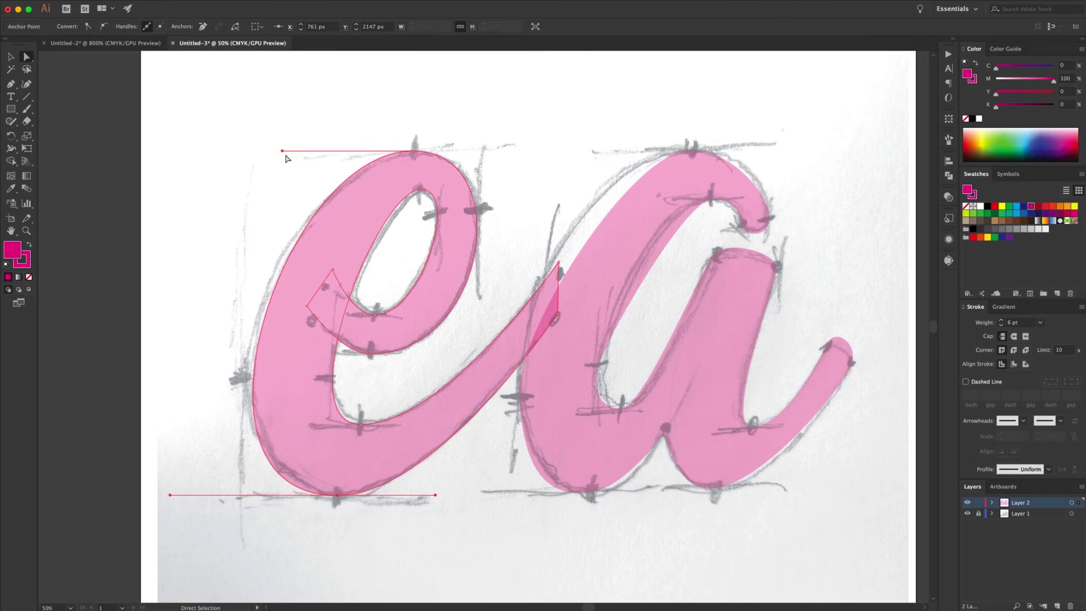
{"action": "left_click_drag", "start_coordinate": [283, 151], "coordinate": [276, 150]}
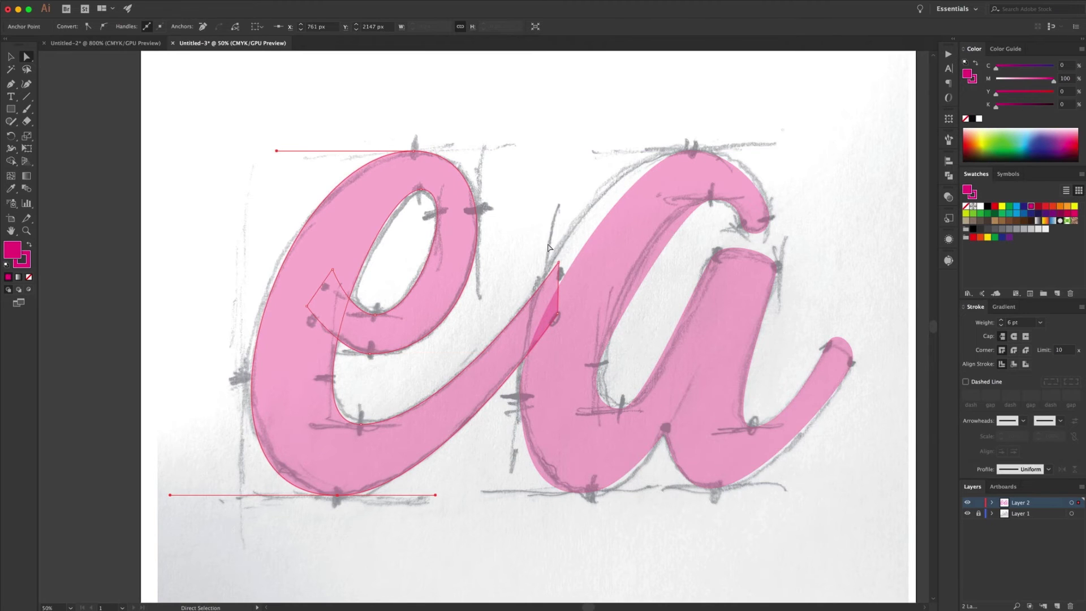
{"action": "left_click", "coordinate": [581, 249]}
{"action": "left_click_drag", "start_coordinate": [650, 151], "coordinate": [567, 159]}
Delete an extra anchor on the a's left side and lengthen its bottom and top handles leftward.
{"action": "left_click", "coordinate": [519, 395]}
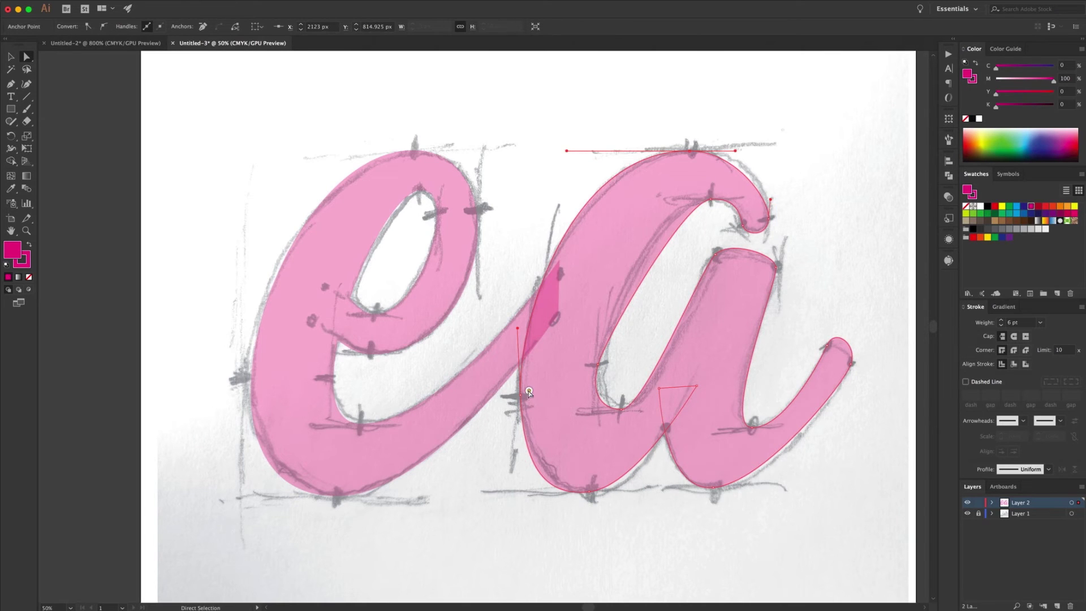
{"action": "left_click", "coordinate": [204, 27]}
{"action": "left_click_drag", "start_coordinate": [542, 496], "coordinate": [458, 488]}
{"action": "left_click_drag", "start_coordinate": [567, 151], "coordinate": [524, 152]}
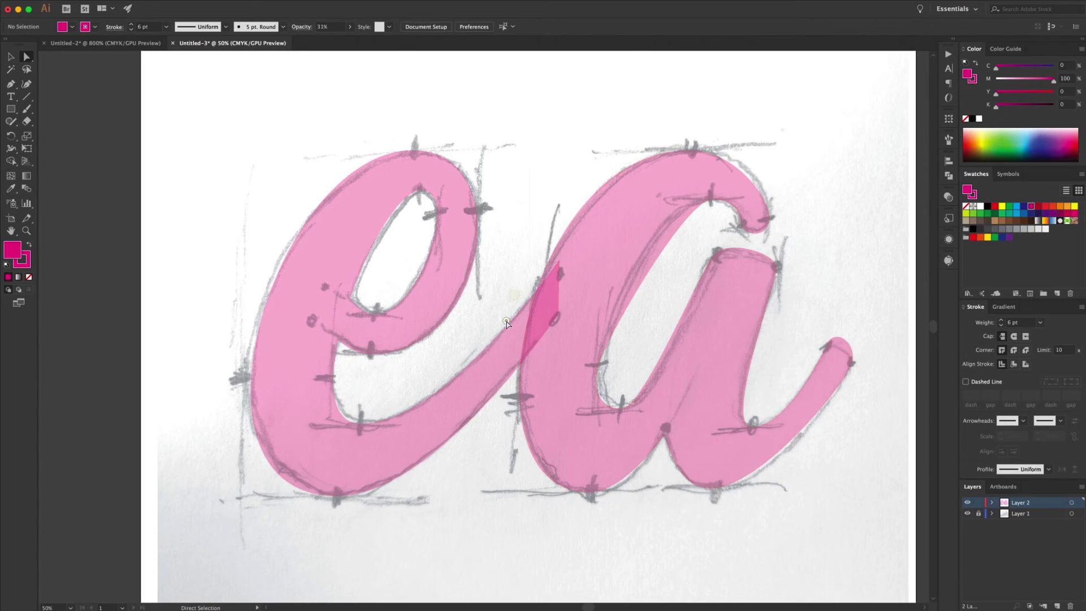
Move the e's end anchor left toward the a, undoing an accidental move of the a.
{"action": "left_click", "coordinate": [512, 340]}
{"action": "left_click", "coordinate": [559, 263]}
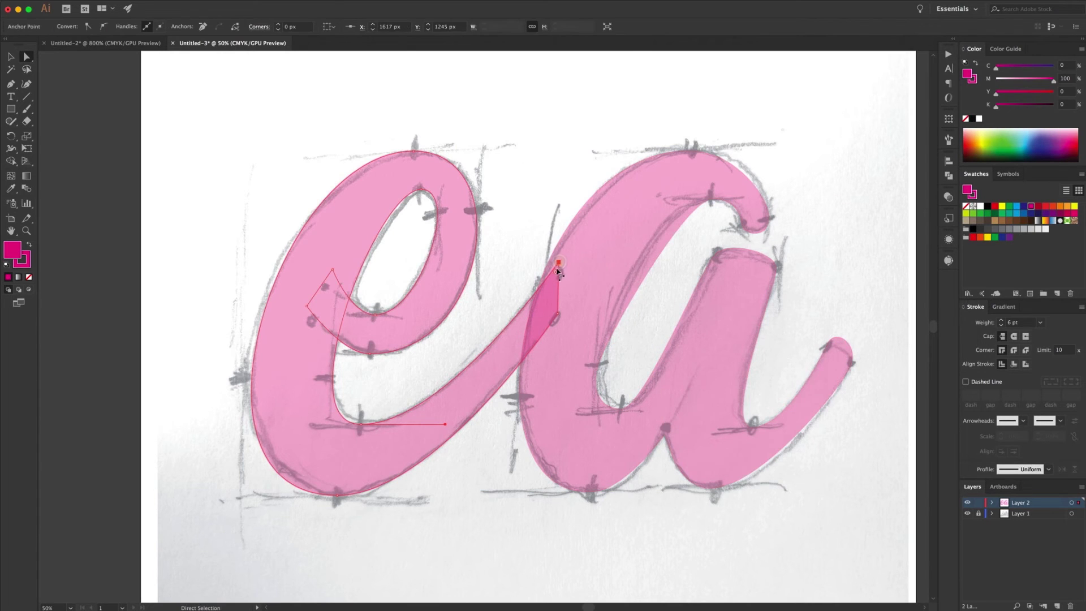
{"action": "left_click_drag", "start_coordinate": [559, 264], "coordinate": [548, 263]}
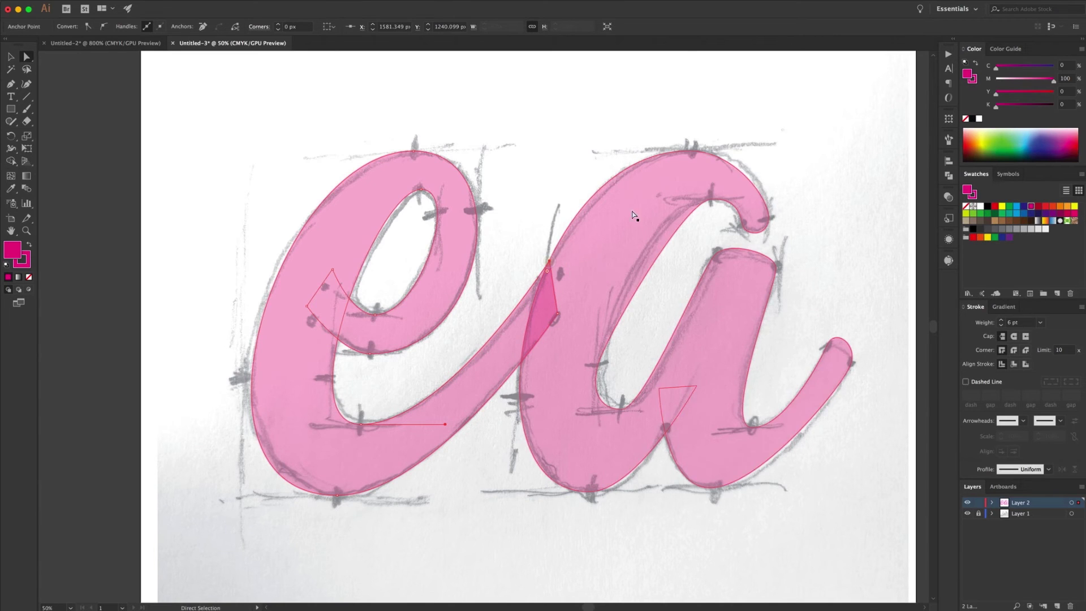
{"action": "left_click", "coordinate": [517, 231]}
{"action": "left_click", "coordinate": [559, 318]}
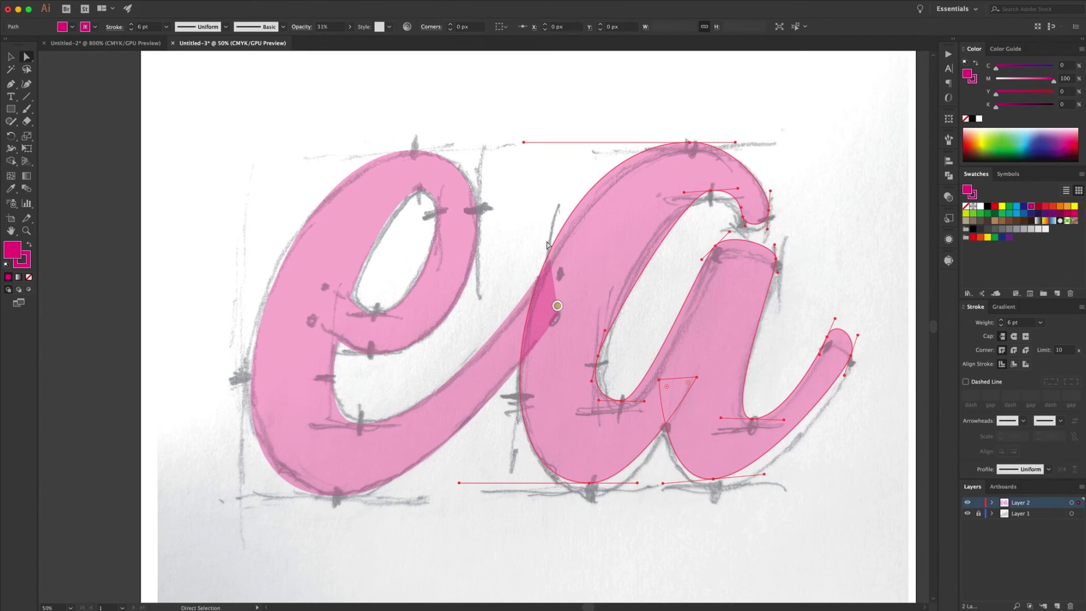
{"action": "key", "text": "super+z"}
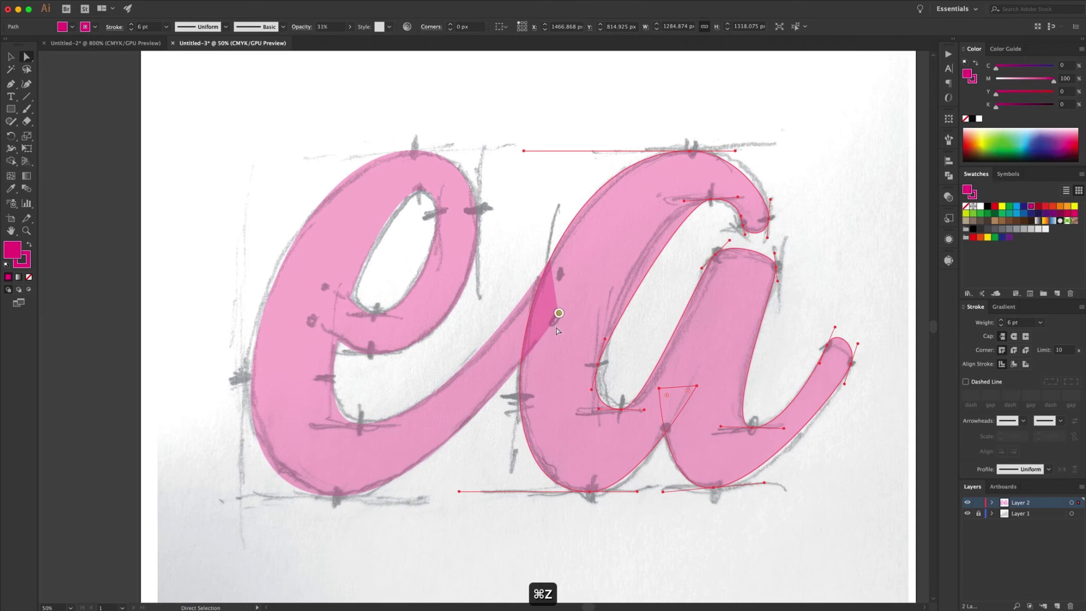
Nudge the e's anchors at the join upward so its stroke tucks against the a.
{"action": "left_click", "coordinate": [510, 380]}
{"action": "mouse_move", "coordinate": [559, 314]}
{"action": "left_mouse_down"}
{"action": "mouse_move", "coordinate": [557, 274]}
{"action": "mouse_move", "coordinate": [557, 309]}
{"action": "left_mouse_up"}
{"action": "left_click_drag", "start_coordinate": [549, 261], "coordinate": [549, 262]}
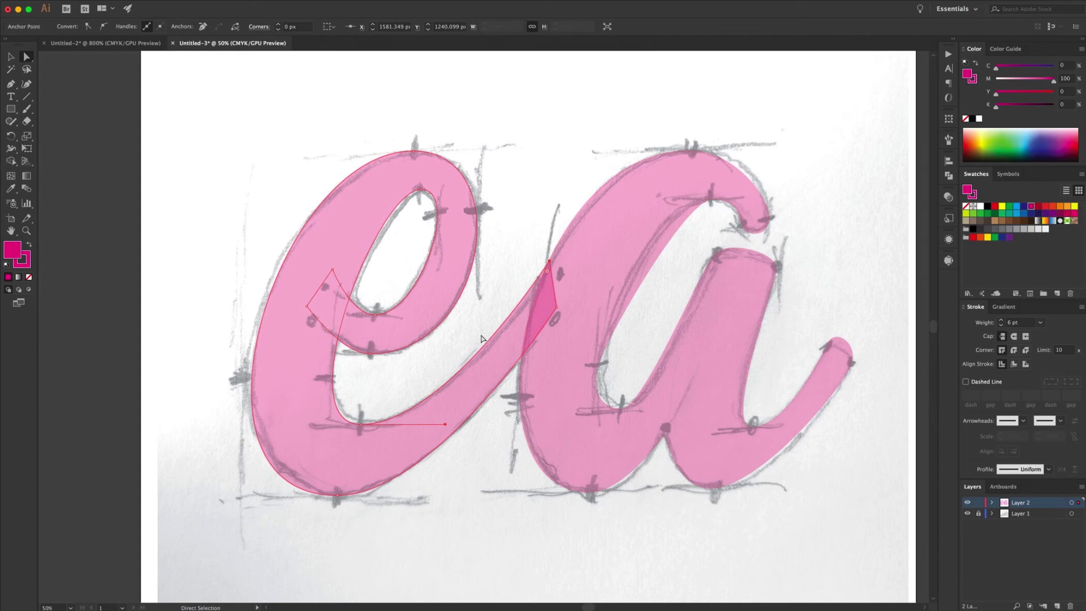
{"action": "left_click", "coordinate": [632, 350]}
{"action": "left_click", "coordinate": [593, 389]}
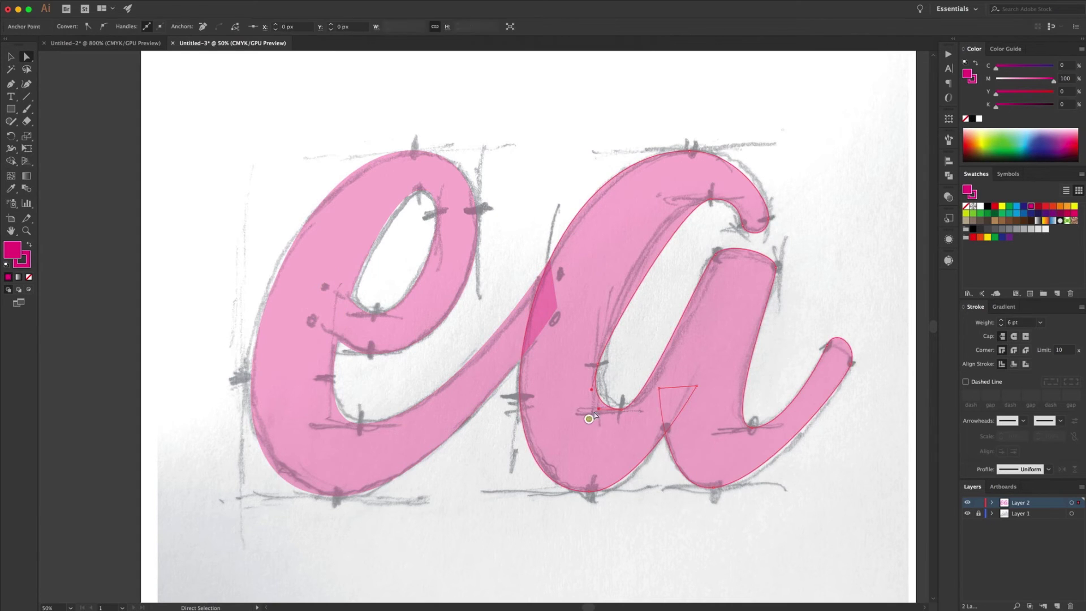
Remove the extra anchor on the a's inner curve and lengthen its lower and top inner handles.
{"action": "left_click", "coordinate": [205, 28]}
{"action": "left_click_drag", "start_coordinate": [600, 411], "coordinate": [573, 409]}
{"action": "left_click_drag", "start_coordinate": [684, 202], "coordinate": [638, 199]}
{"action": "left_click_drag", "start_coordinate": [574, 411], "coordinate": [554, 408]}
{"action": "left_click", "coordinate": [622, 408]}
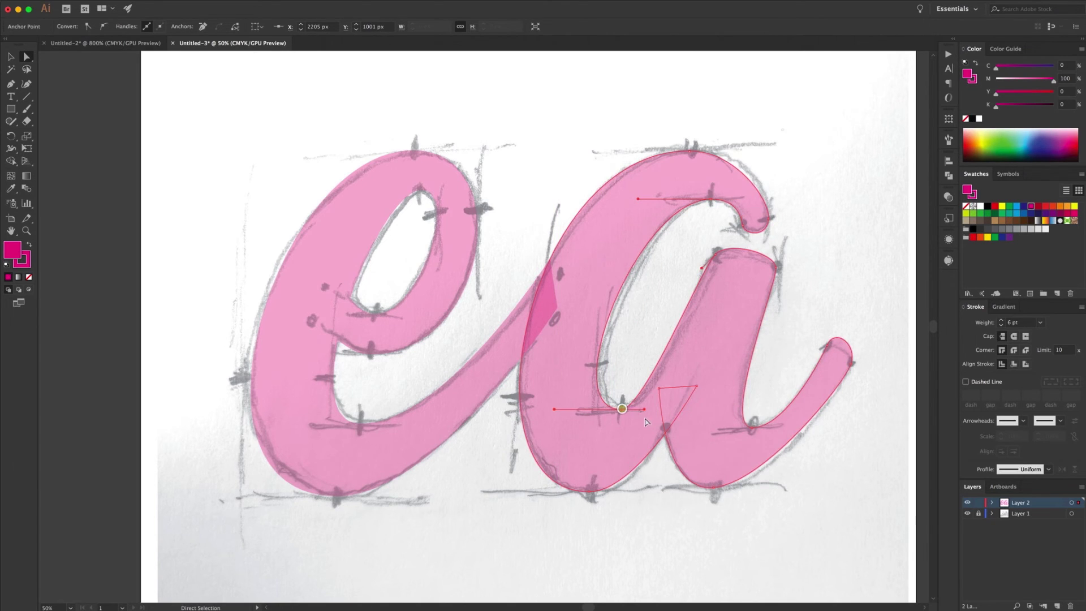
{"action": "left_click_drag", "start_coordinate": [646, 409], "coordinate": [666, 408]}
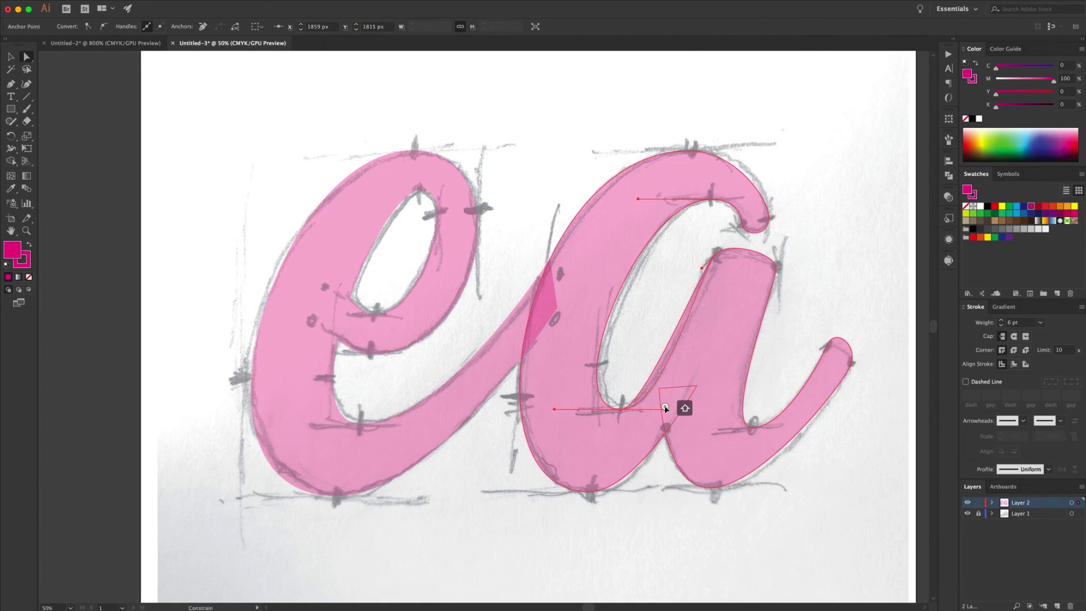
Adjust the a's stem-top anchor, lower stroke and tail end to follow the sketch.
{"action": "left_click", "coordinate": [716, 257]}
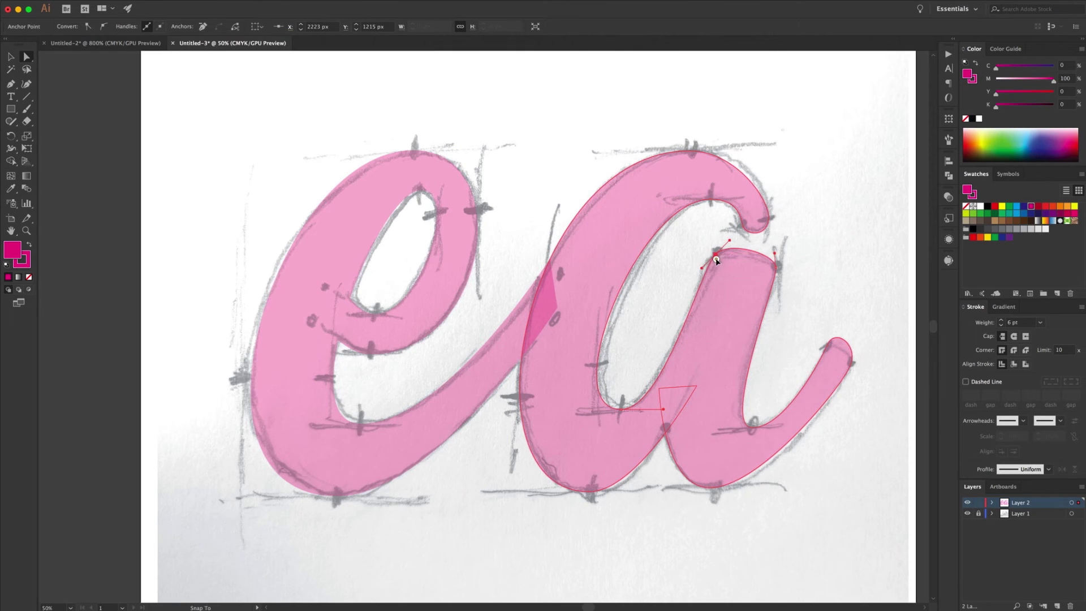
{"action": "left_click_drag", "start_coordinate": [704, 270], "coordinate": [773, 252]}
{"action": "left_click_drag", "start_coordinate": [722, 428], "coordinate": [708, 428]}
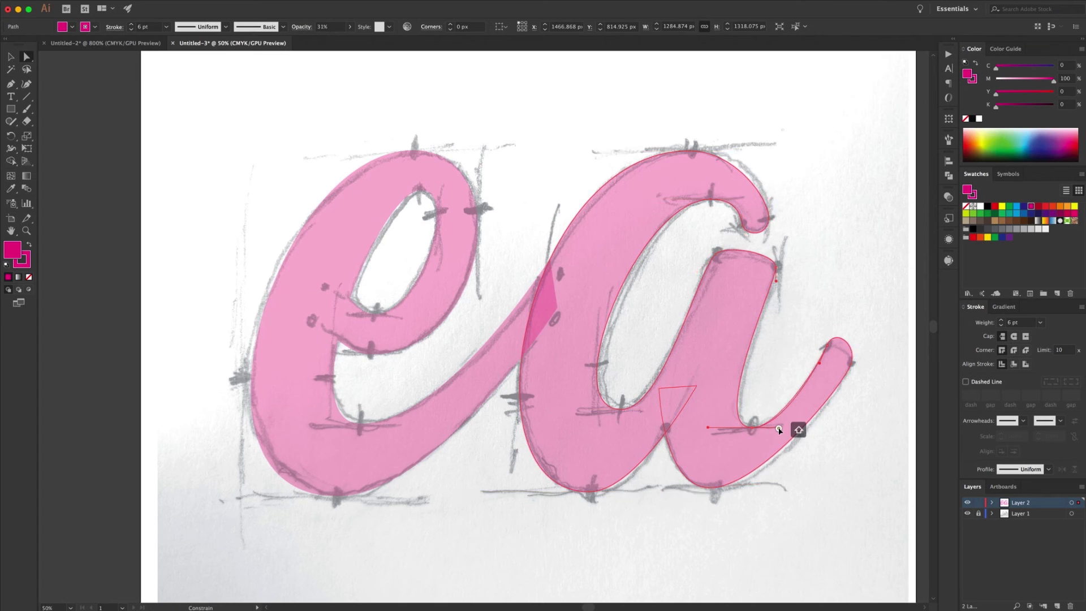
{"action": "left_click", "coordinate": [837, 357]}
{"action": "left_click_drag", "start_coordinate": [835, 332], "coordinate": [855, 352]}
Reshape the tail's underside, shift the bowl anchor and round the a's base handle.
{"action": "left_click", "coordinate": [849, 372]}
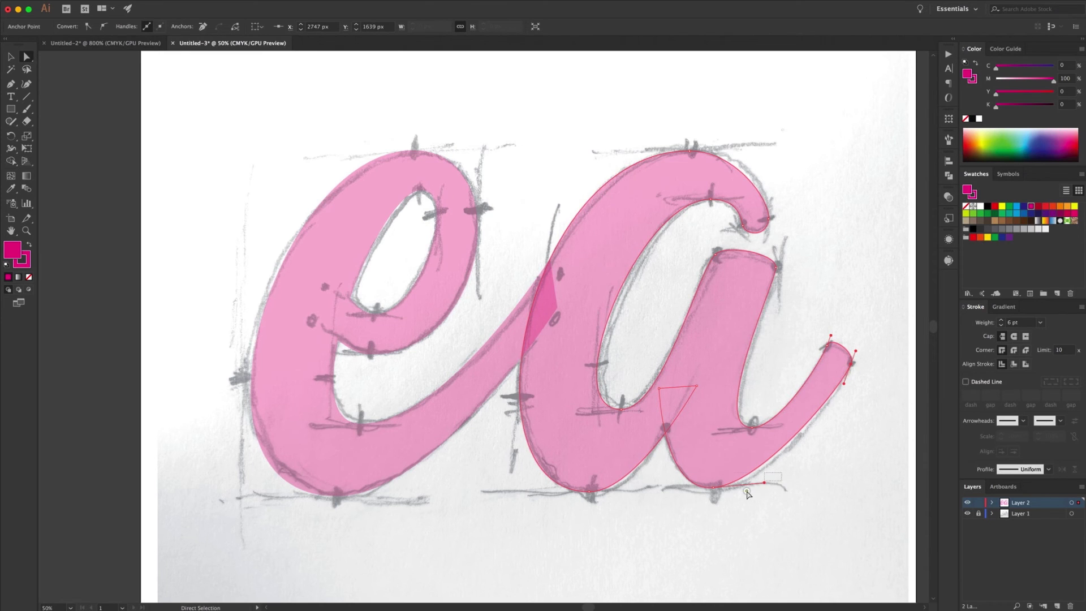
{"action": "left_click_drag", "start_coordinate": [764, 482], "coordinate": [735, 479]}
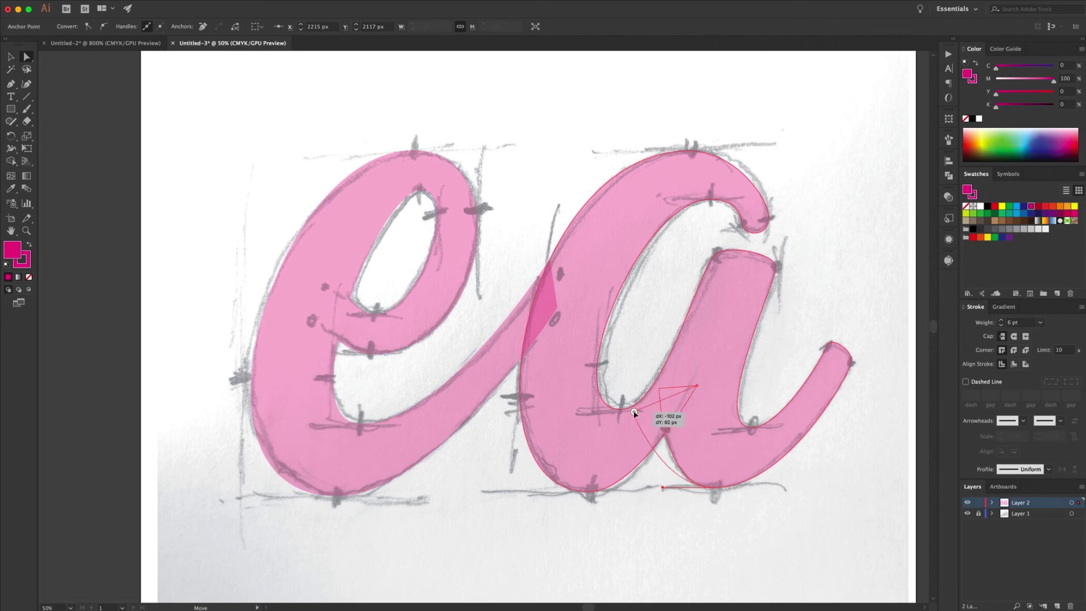
{"action": "left_click", "coordinate": [661, 389]}
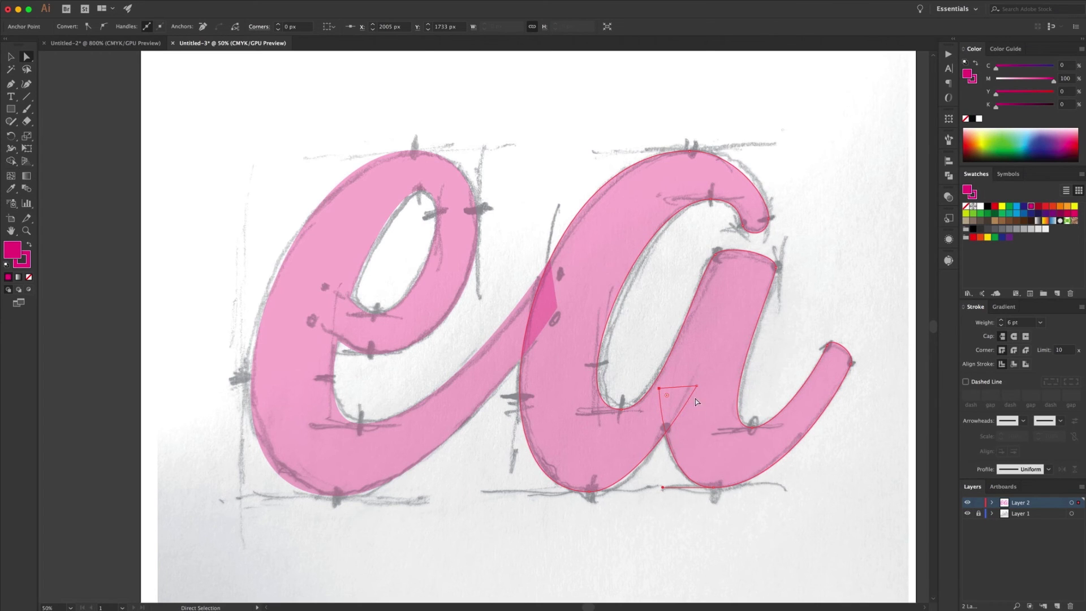
{"action": "mouse_move", "coordinate": [696, 387]}
{"action": "left_mouse_down"}
{"action": "mouse_move", "coordinate": [710, 432]}
{"action": "mouse_move", "coordinate": [719, 349]}
{"action": "mouse_move", "coordinate": [689, 388]}
{"action": "left_mouse_up"}
{"action": "left_click", "coordinate": [593, 492]}
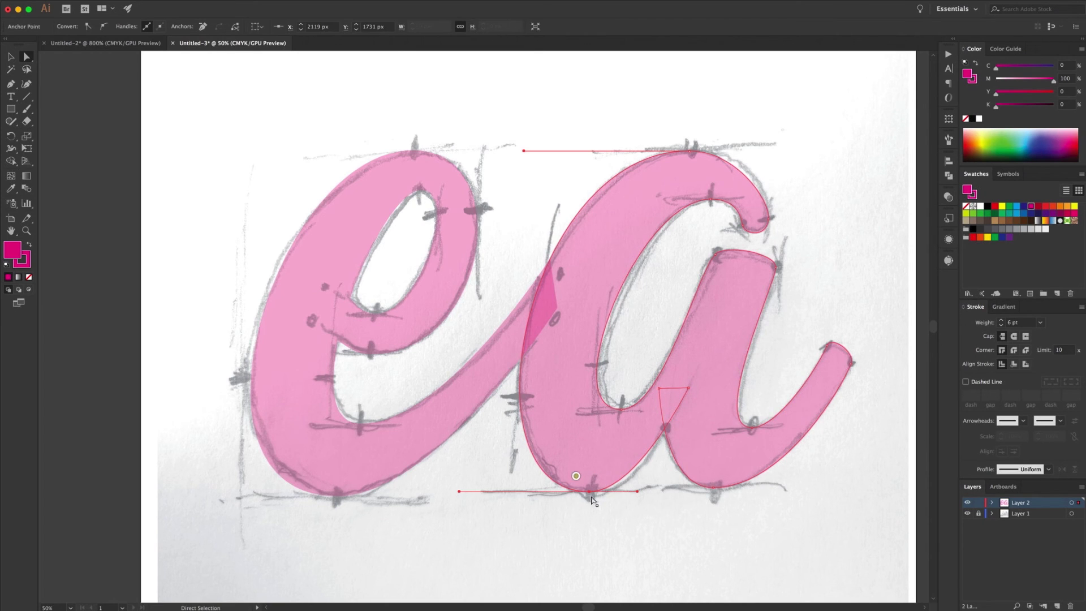
{"action": "left_click_drag", "start_coordinate": [637, 491], "coordinate": [651, 492]}
Raise the a's top-right terminal anchor and angle its handles to curl it toward the sketch.
{"action": "left_click", "coordinate": [727, 234]}
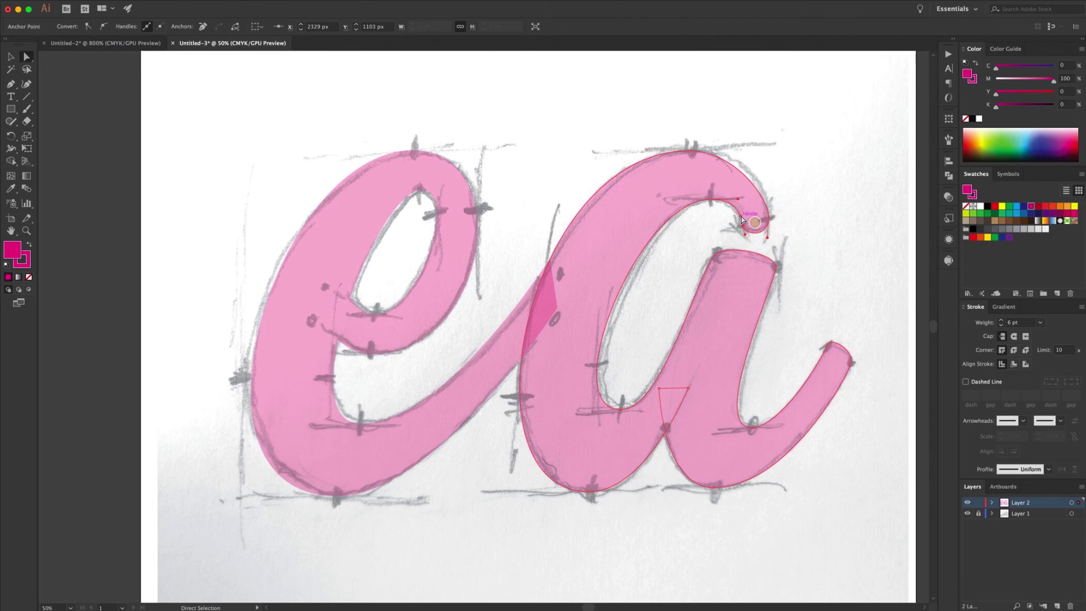
{"action": "left_click_drag", "start_coordinate": [741, 217], "coordinate": [741, 213]}
{"action": "key", "text": "shift"}
{"action": "left_click_drag", "start_coordinate": [759, 224], "coordinate": [740, 208]}
{"action": "left_click_drag", "start_coordinate": [769, 236], "coordinate": [770, 185]}
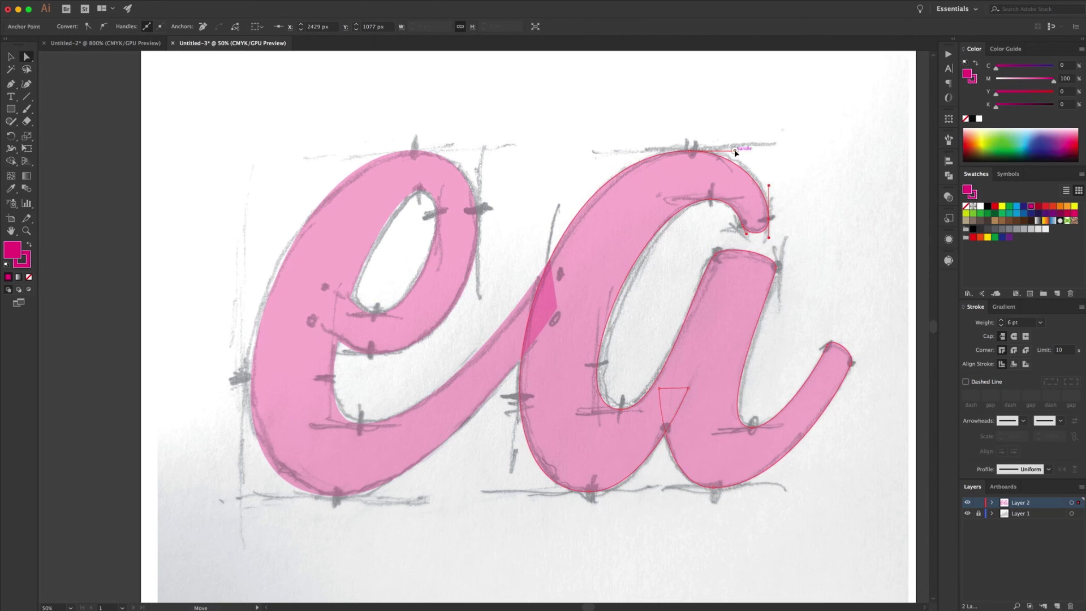
Select both letters and give them a solid black fill at 100% opacity.
{"action": "left_click", "coordinate": [787, 233]}
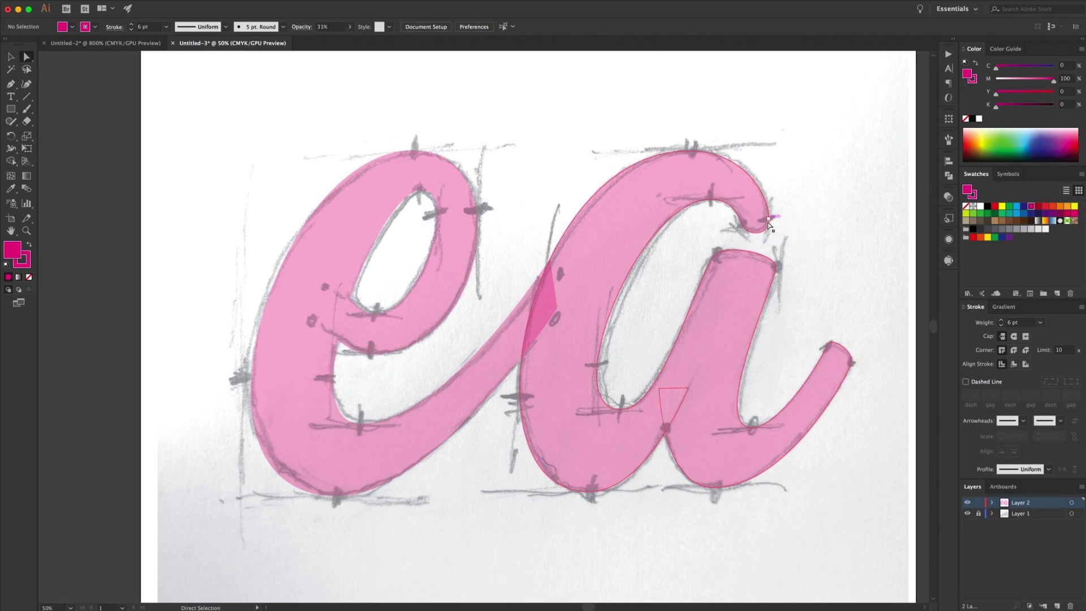
{"action": "key", "text": "space"}
{"action": "key", "text": "super+a"}
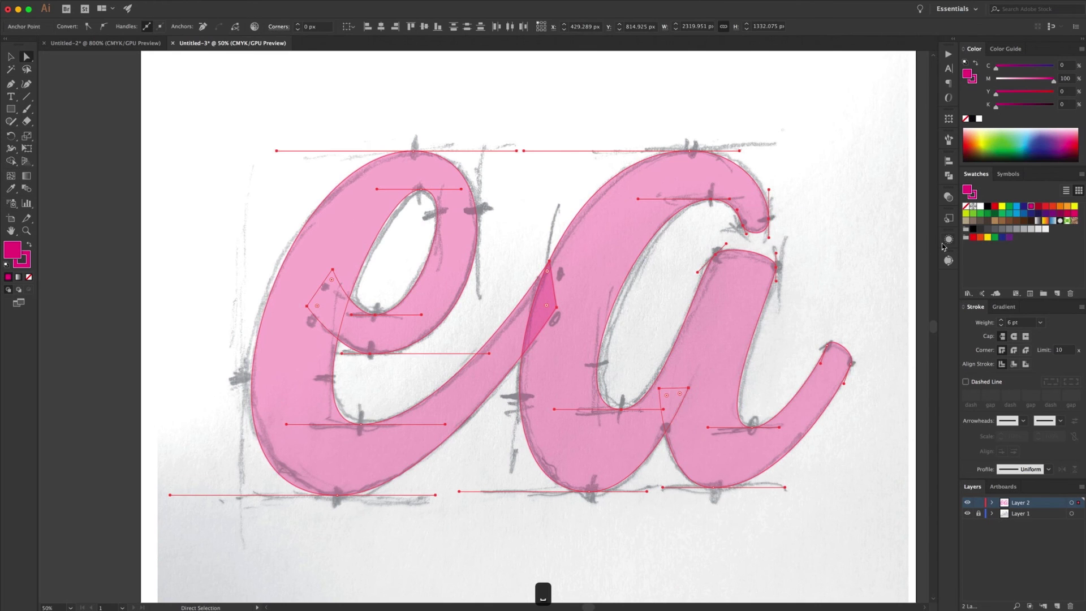
{"action": "left_click", "coordinate": [949, 197]}
{"action": "left_click", "coordinate": [927, 208]}
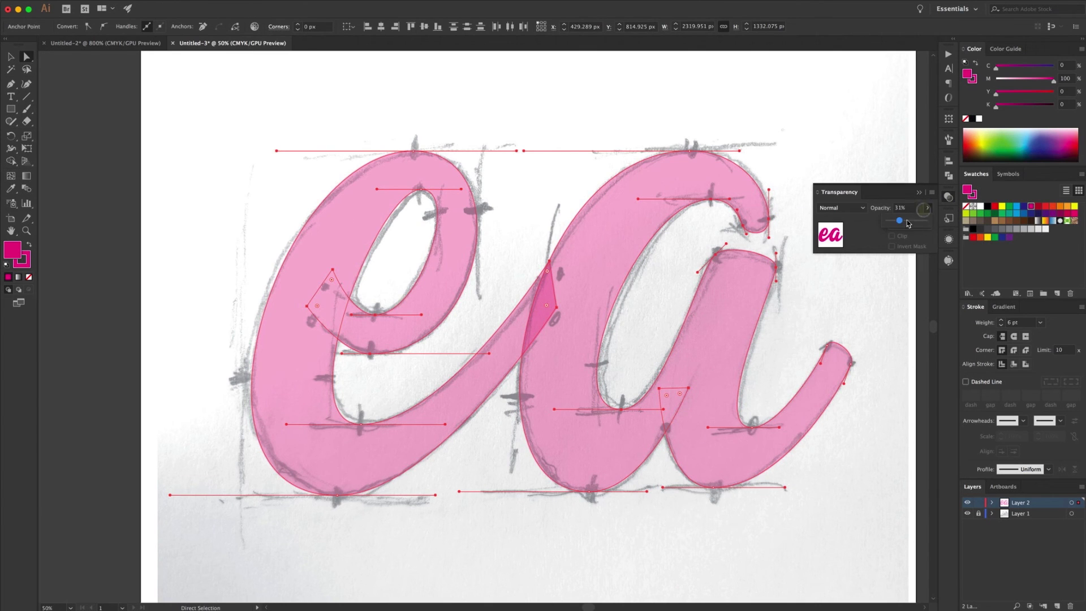
{"action": "left_click_drag", "start_coordinate": [920, 220], "coordinate": [965, 218]}
{"action": "left_click", "coordinate": [987, 207]}
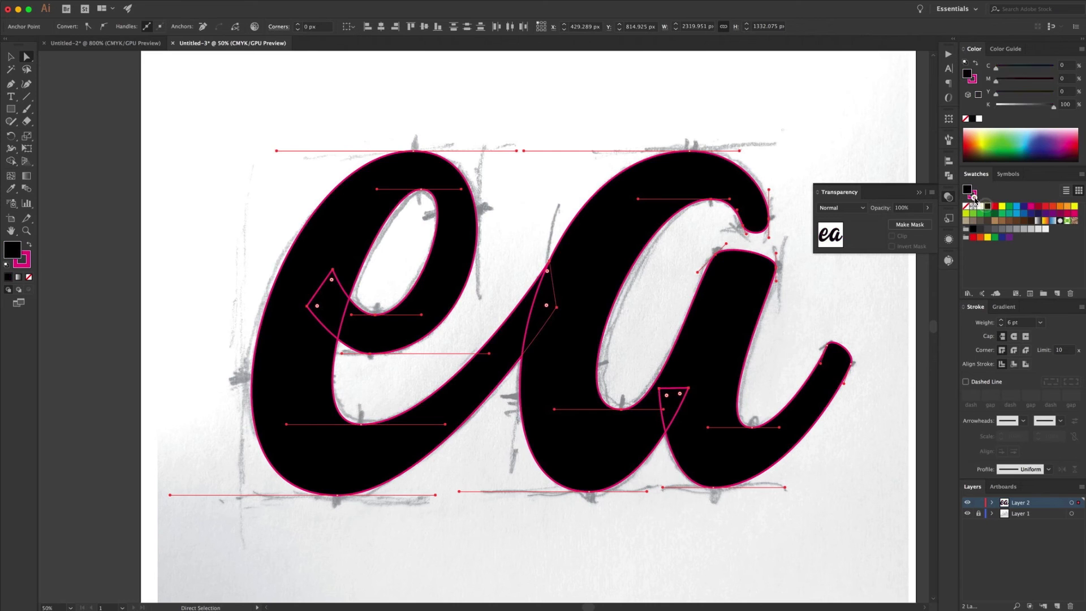
{"action": "left_click", "coordinate": [879, 146]}
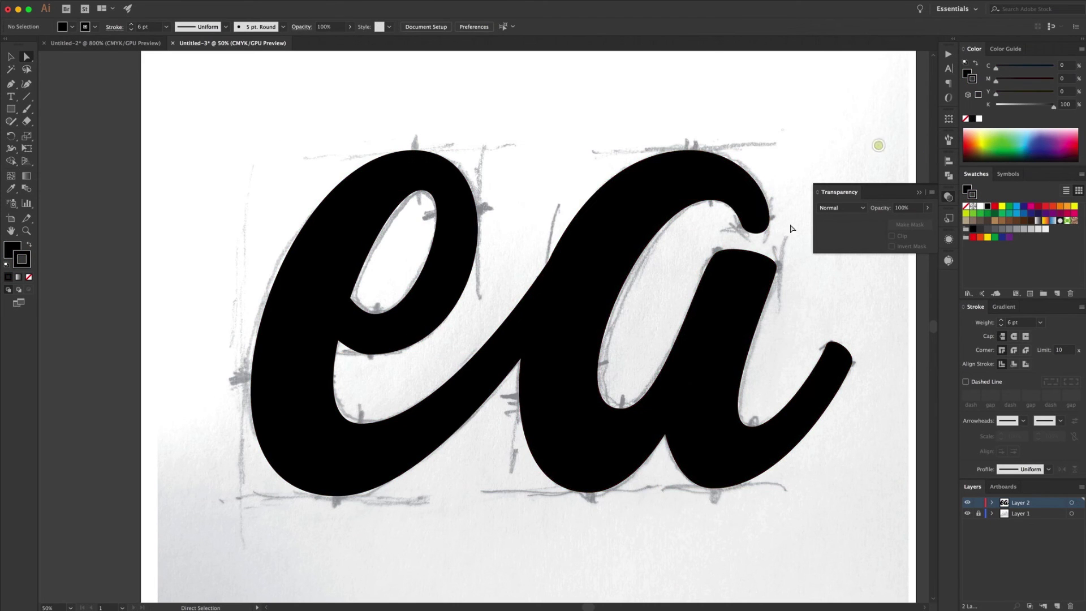
Stretch the e's top handle slightly left to broaden its upper curve.
{"action": "left_click_drag", "start_coordinate": [570, 388], "coordinate": [488, 373]}
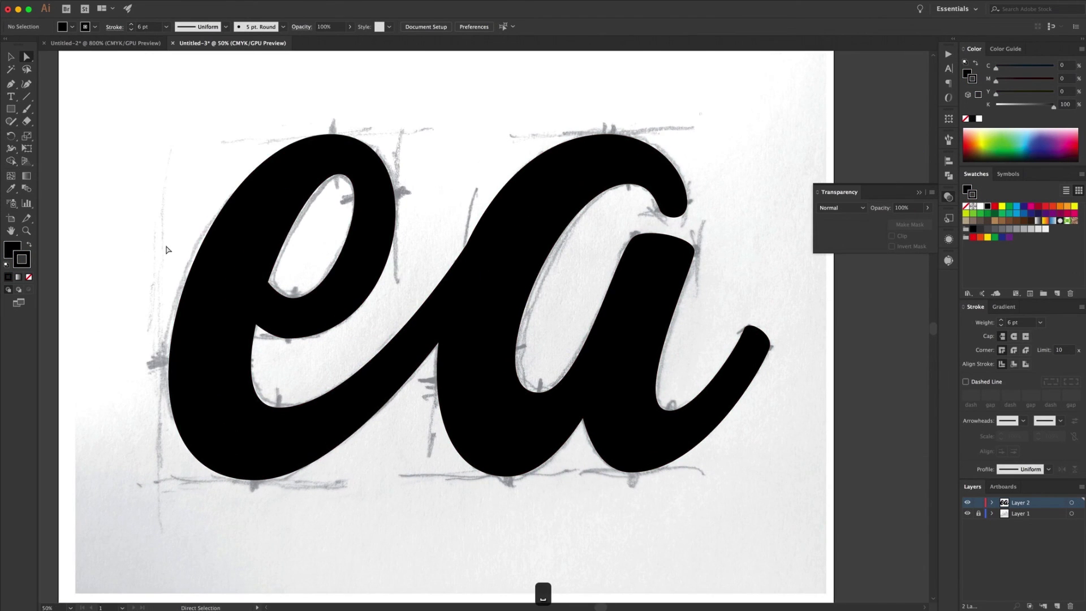
{"action": "left_click", "coordinate": [222, 288]}
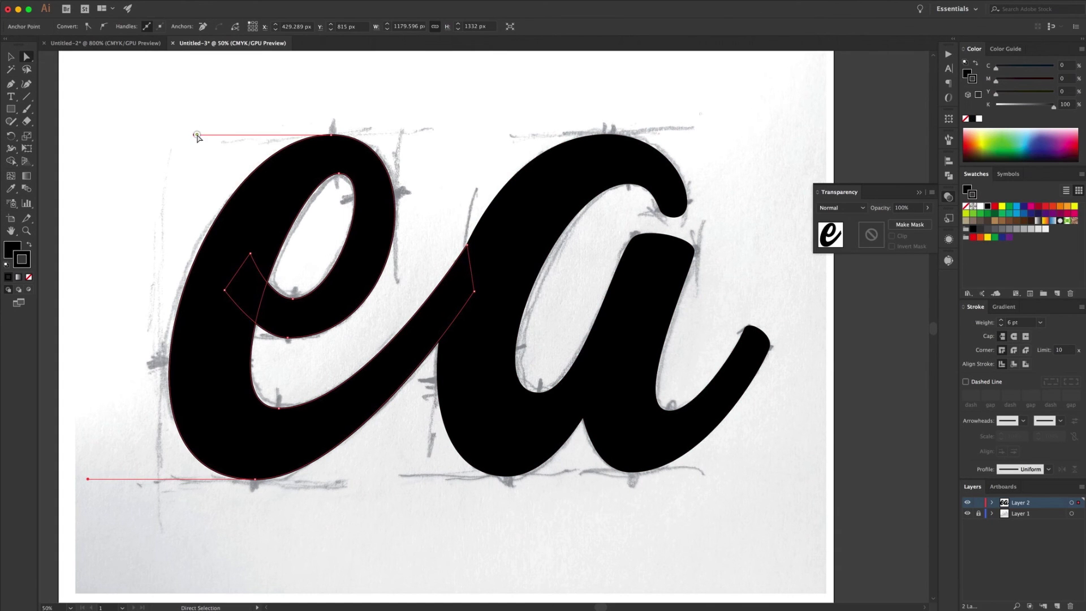
{"action": "left_click_drag", "start_coordinate": [195, 135], "coordinate": [187, 136]}
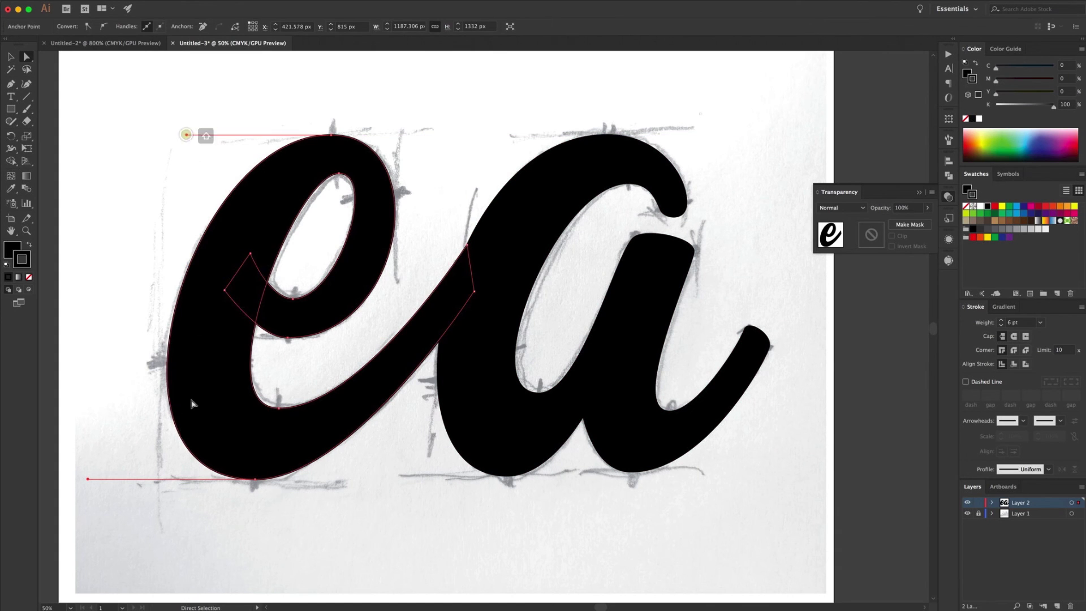
{"action": "left_click", "coordinate": [133, 424]}
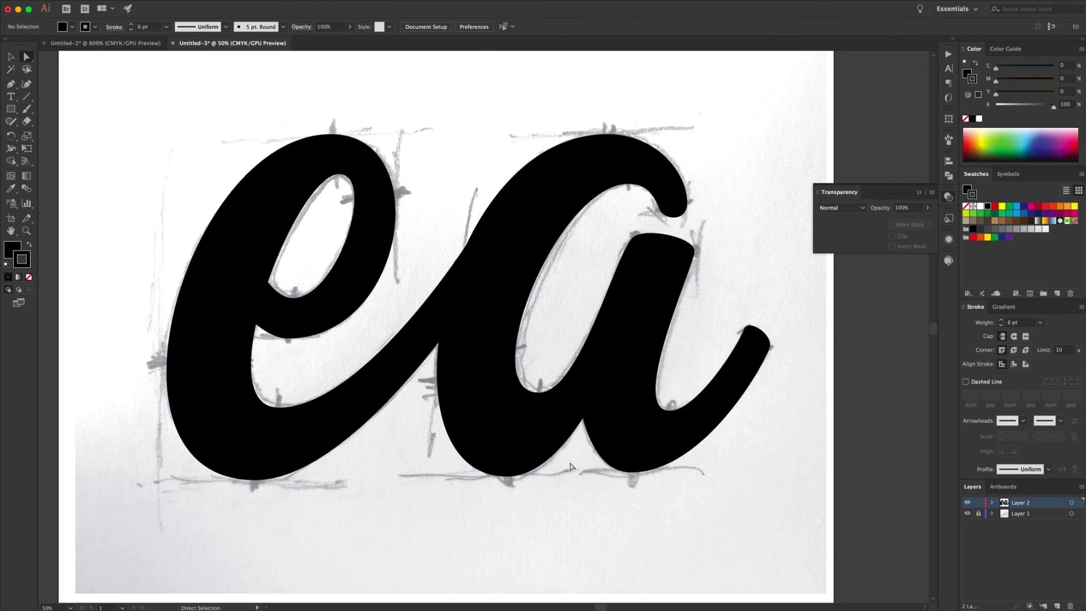
{"action": "left_click", "coordinate": [255, 478]}
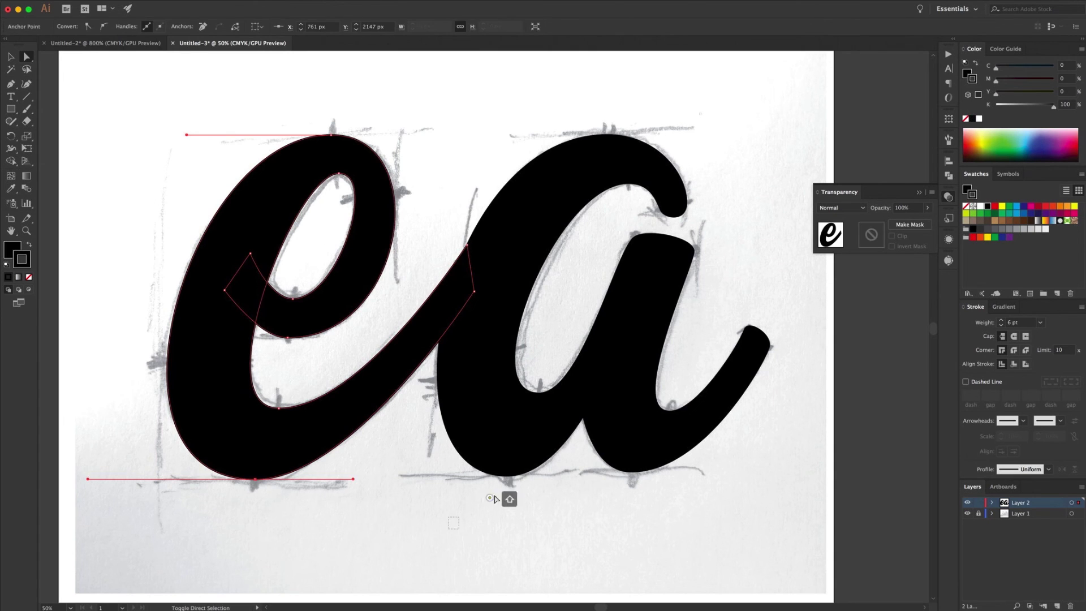
Bottom-align the base anchors of the e and a so both letters share one baseline.
{"action": "left_click_drag", "start_coordinate": [449, 529], "coordinate": [531, 469]}
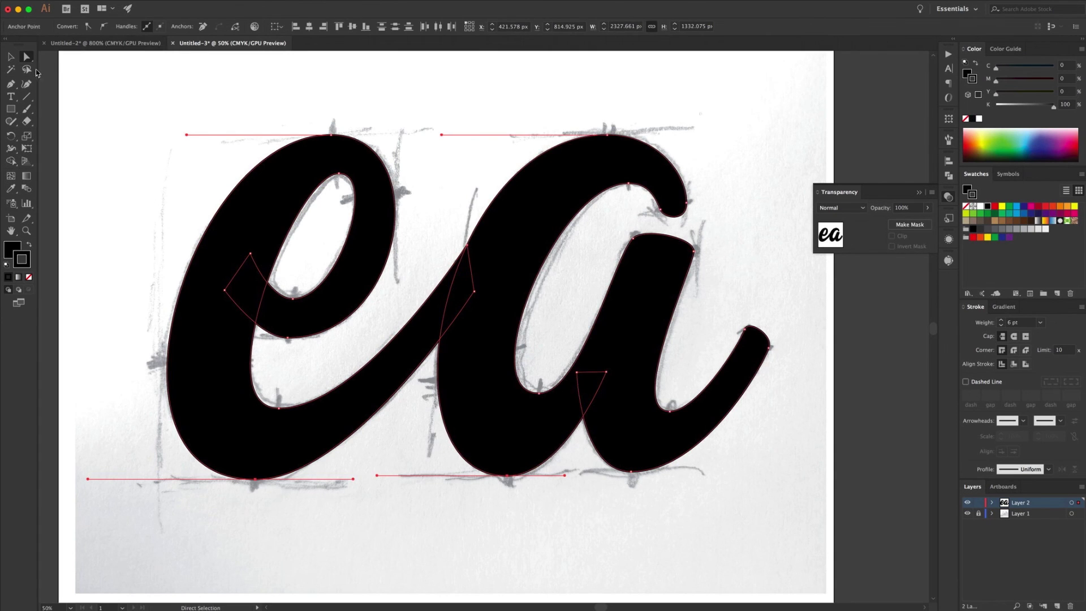
{"action": "left_click", "coordinate": [366, 28]}
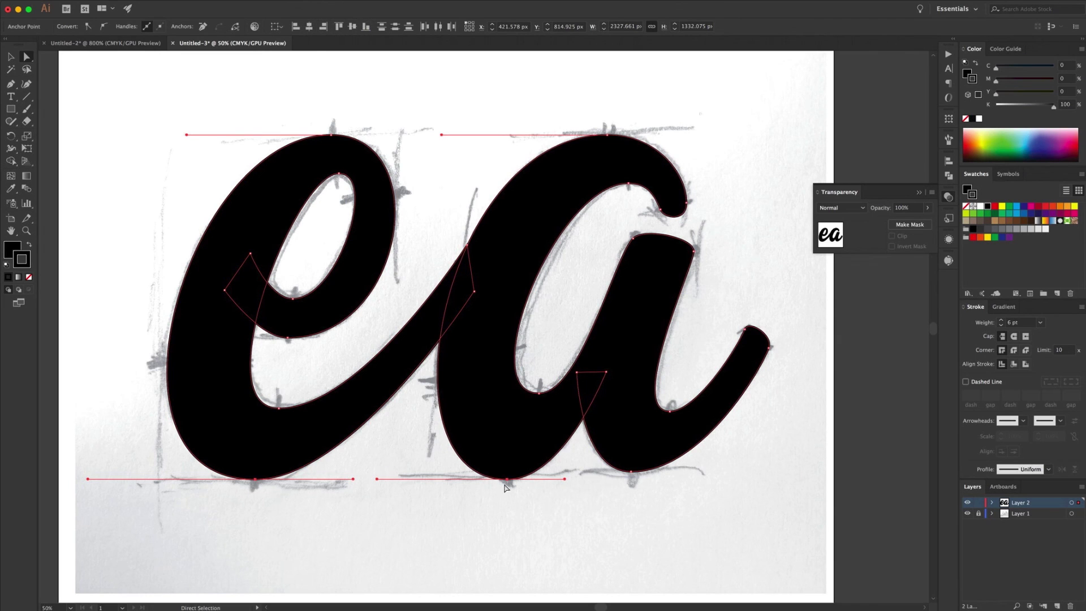
{"action": "left_click_drag", "start_coordinate": [226, 522], "coordinate": [663, 469]}
{"action": "left_click", "coordinate": [367, 27]}
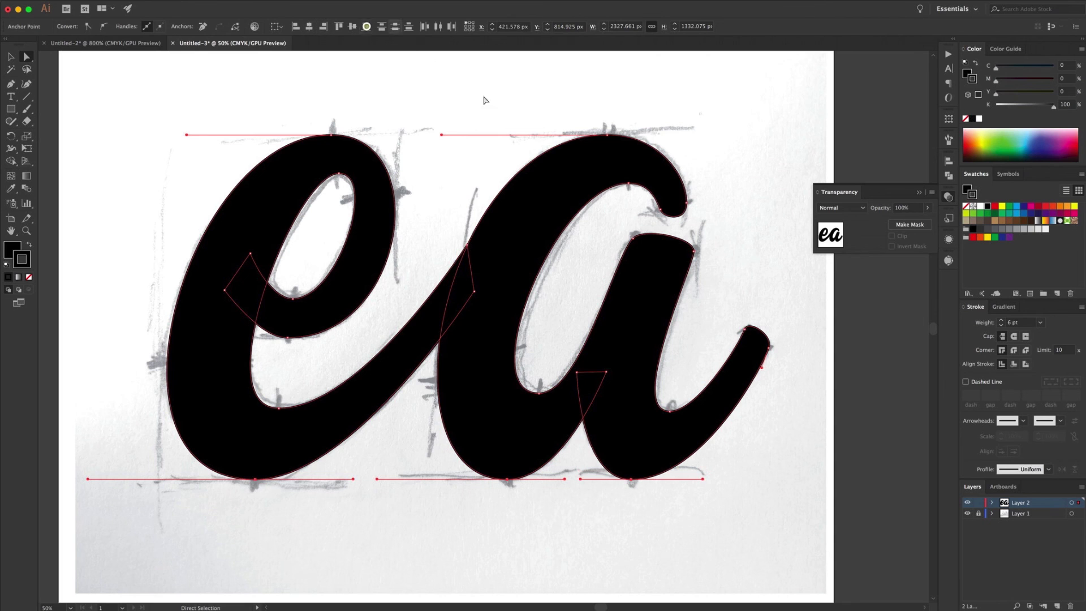
{"action": "left_click", "coordinate": [628, 517]}
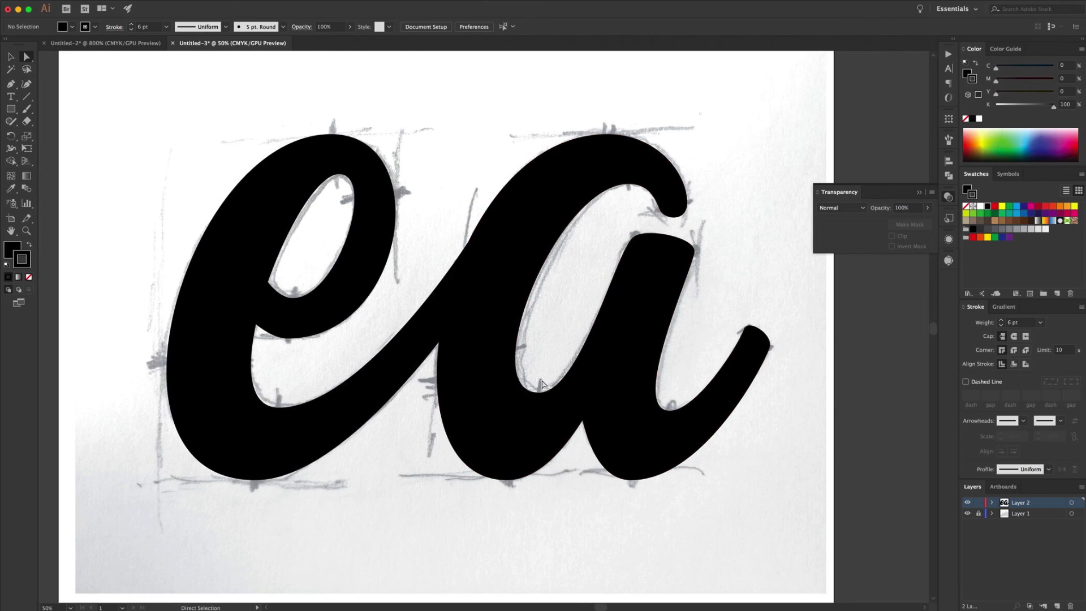
Direct-select the a's outline to reveal its anchors and handles.
{"action": "left_click", "coordinate": [512, 412]}
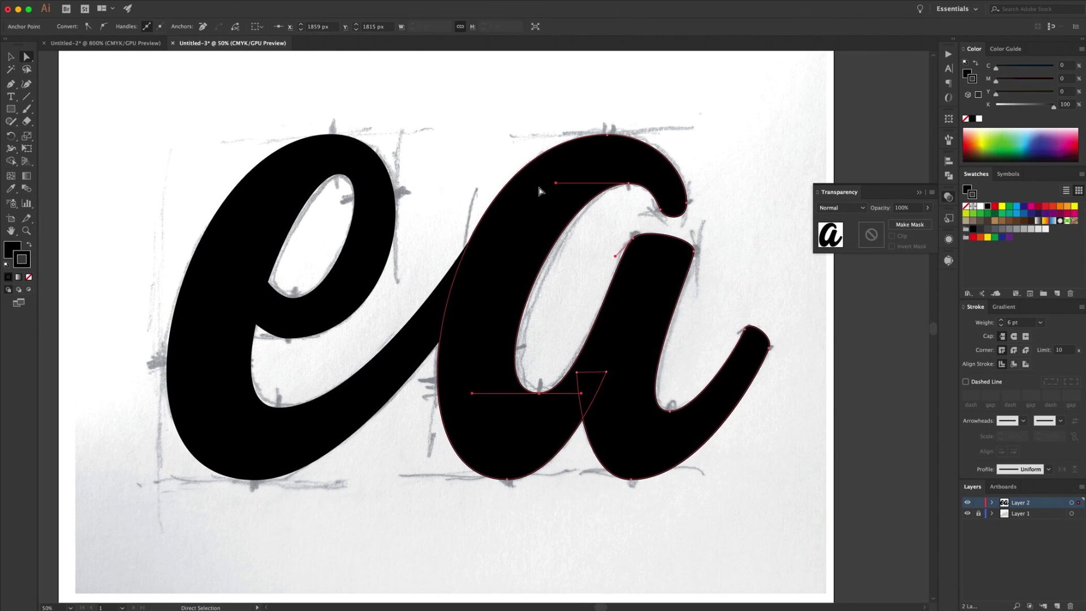